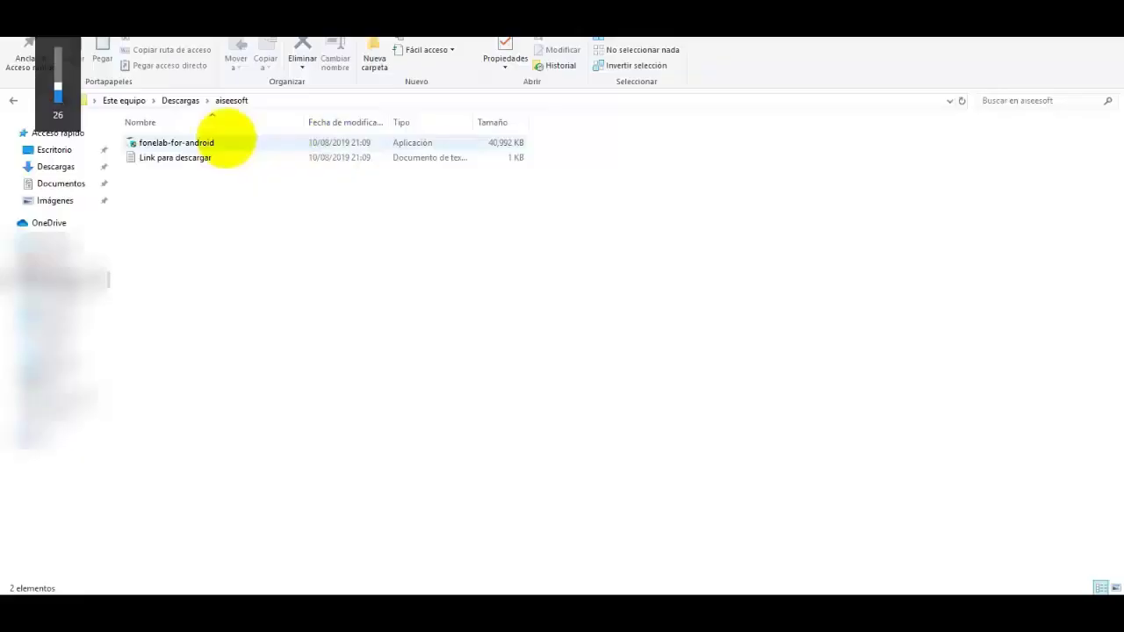
# Step: Run the fonelab-for-android installer, keeping English as the setup language
pyautogui.click(221, 141)
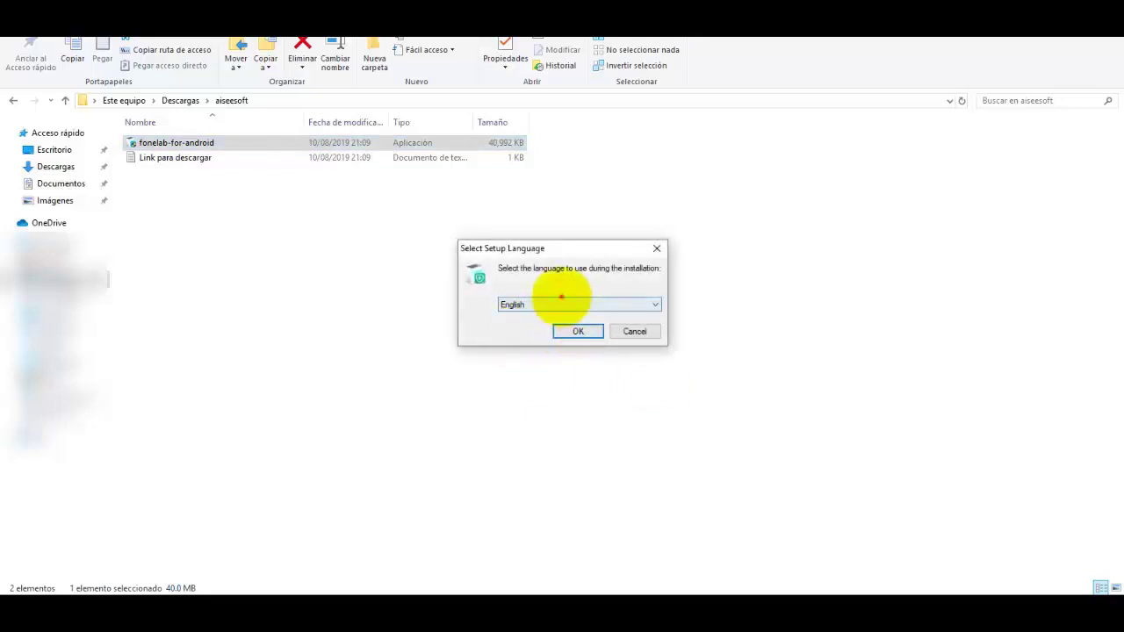
pyautogui.click(559, 304)
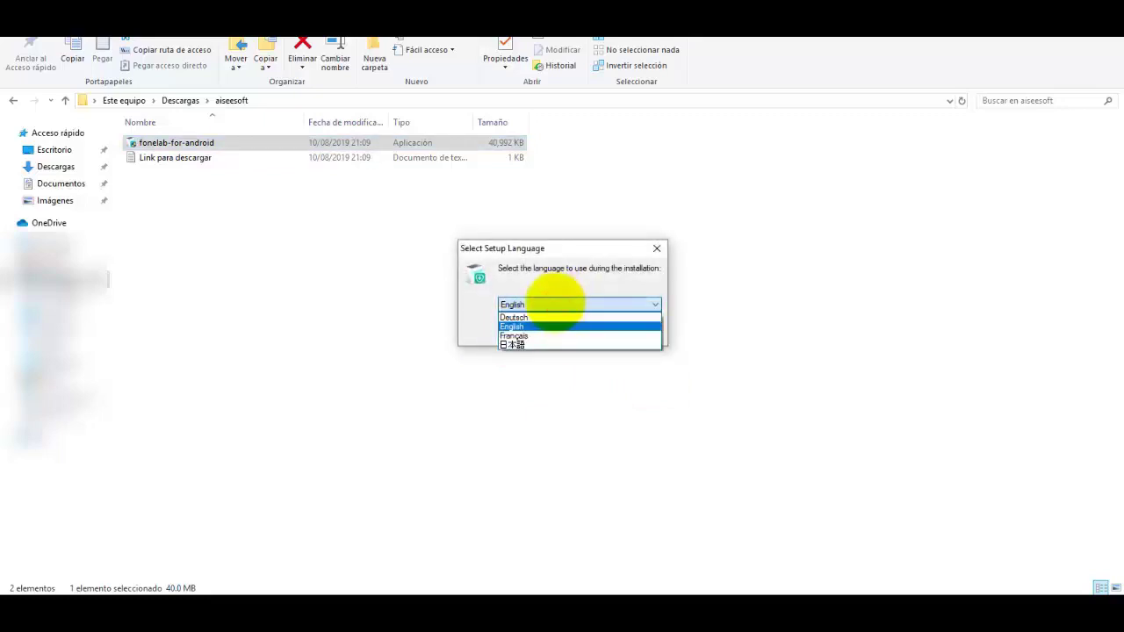
pyautogui.click(556, 302)
# Step: Install FoneLab for Android in the default folder without a Quick Launch shortcut, then launch it
pyautogui.click(564, 330)
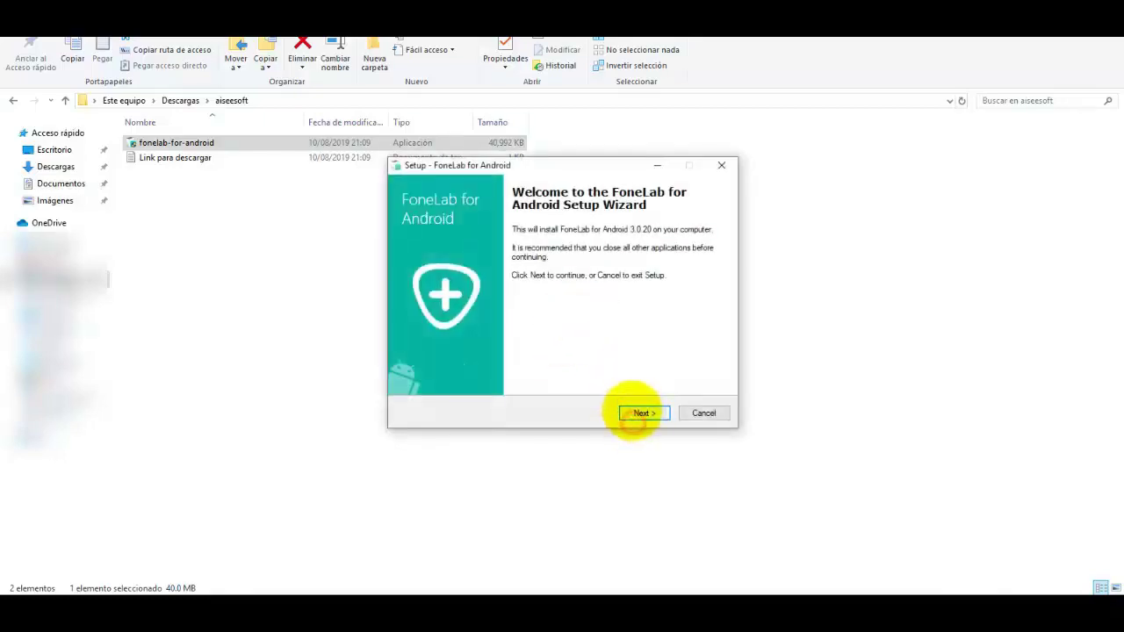
pyautogui.click(632, 413)
pyautogui.click(639, 413)
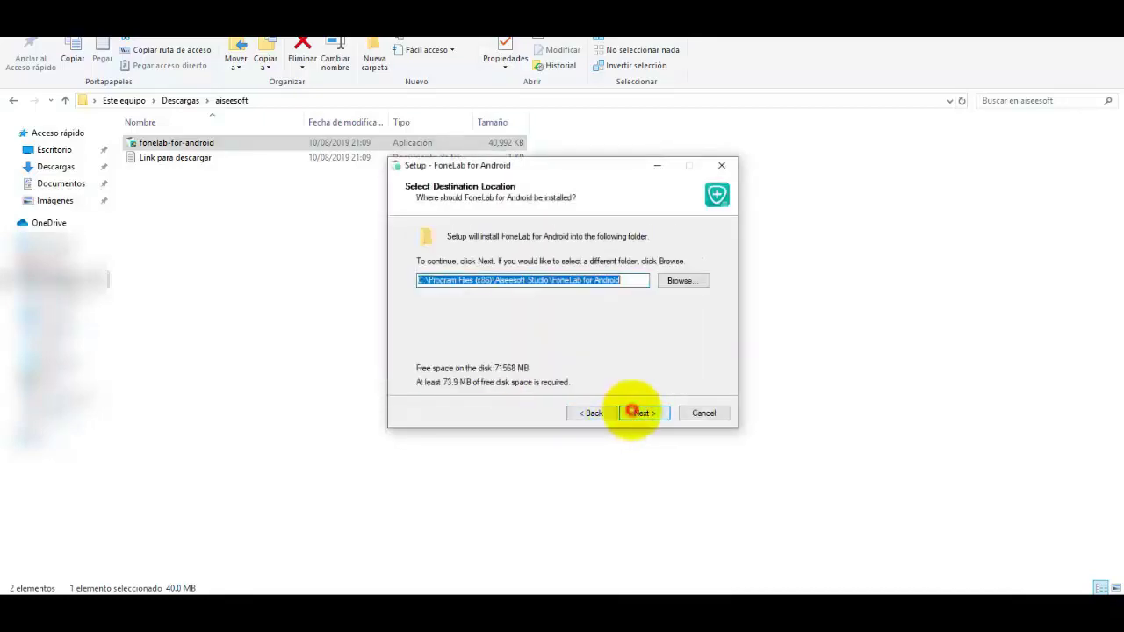
pyautogui.click(641, 412)
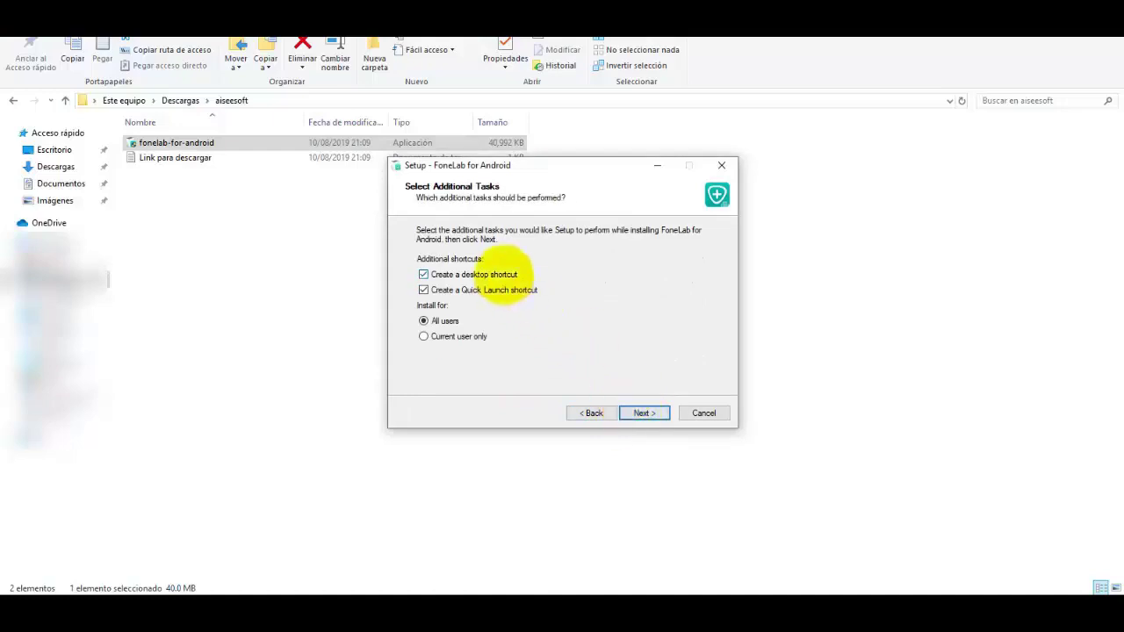
pyautogui.click(495, 290)
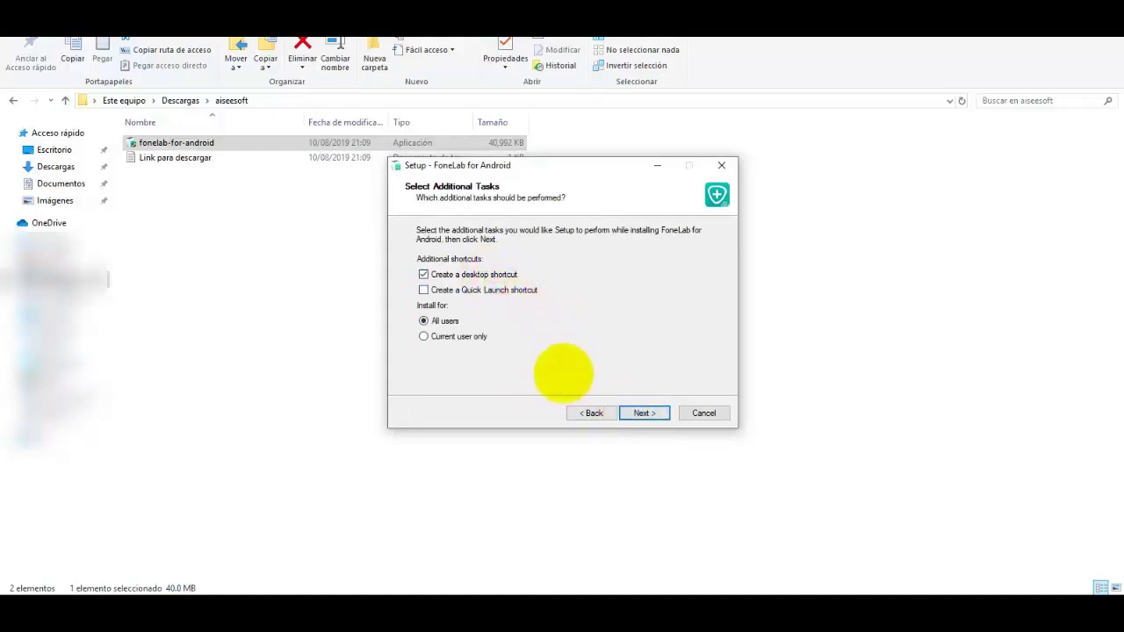
pyautogui.click(644, 412)
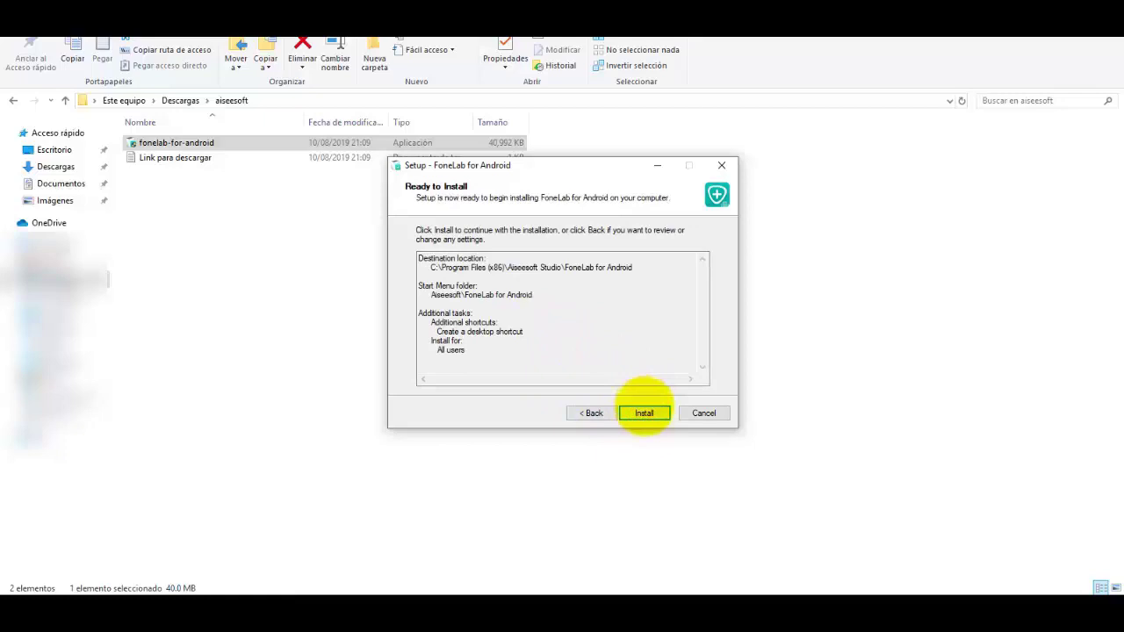
pyautogui.click(642, 412)
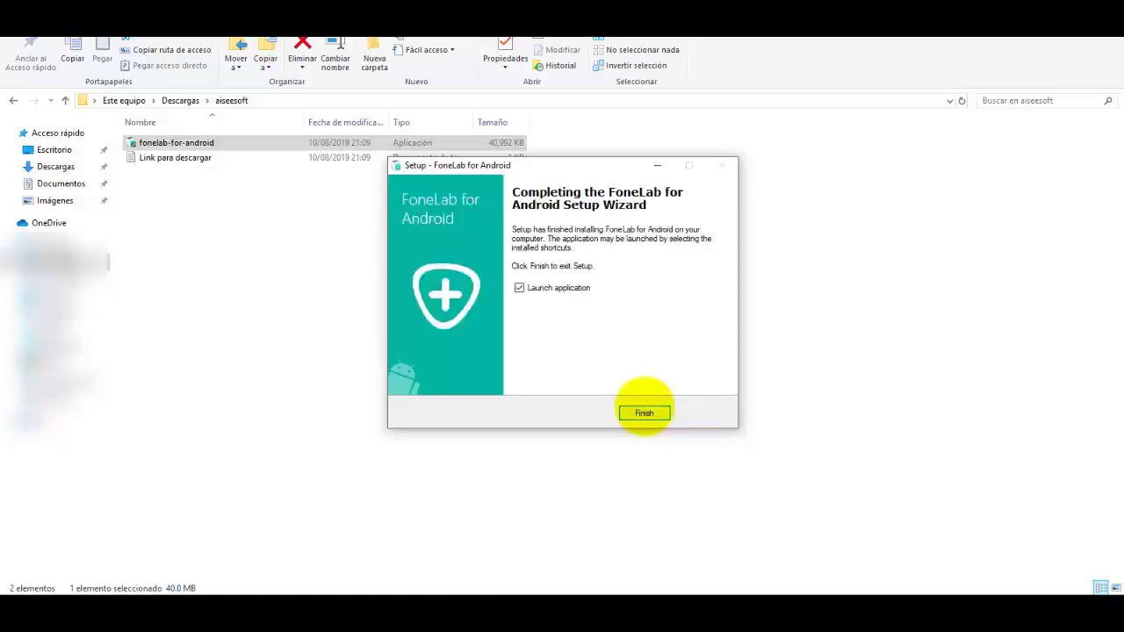
pyautogui.click(644, 411)
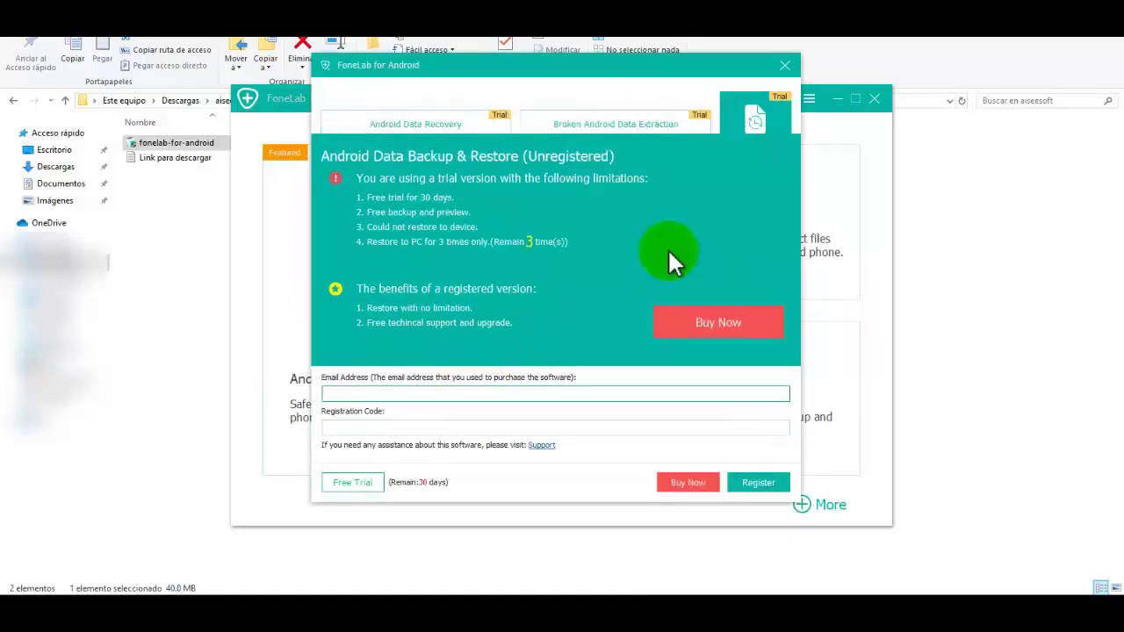
# Step: Continue with the free trial and open Android Data Recovery
pyautogui.click(350, 479)
pyautogui.click(414, 283)
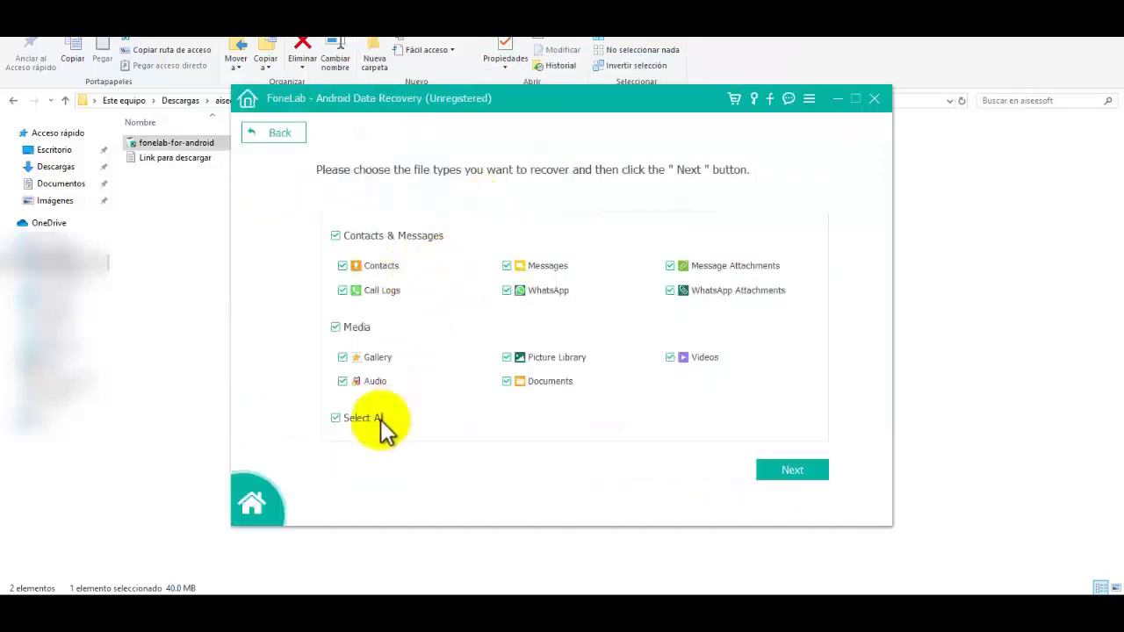
# Step: Clear all file types, select only WhatsApp Attachments, and start checking the connected phone
pyautogui.click(336, 235)
pyautogui.click(677, 292)
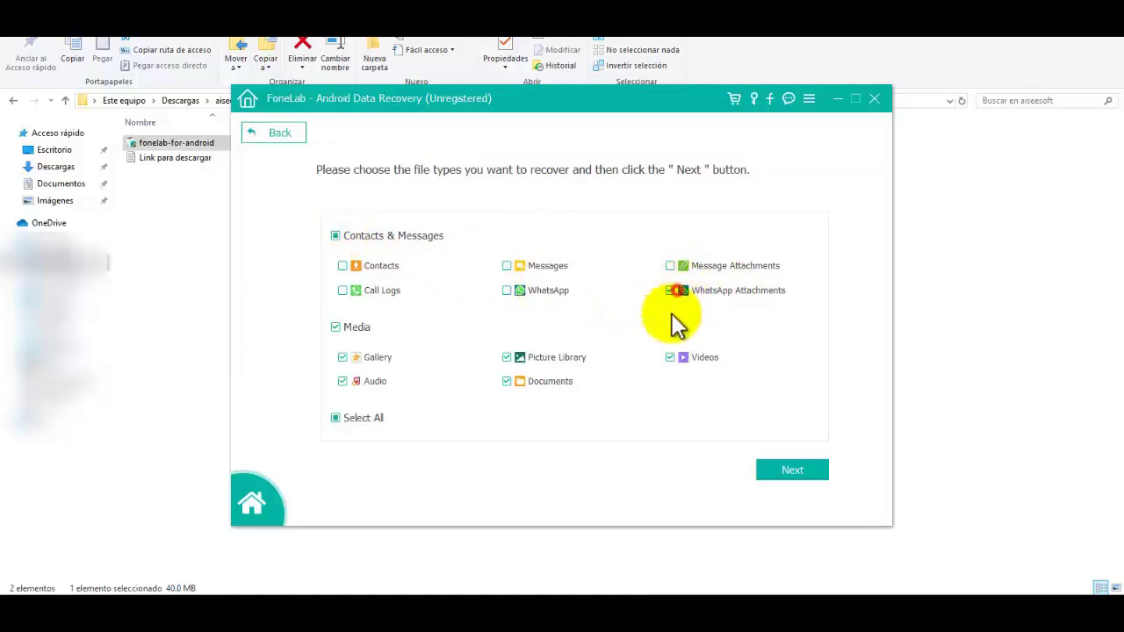
pyautogui.click(673, 358)
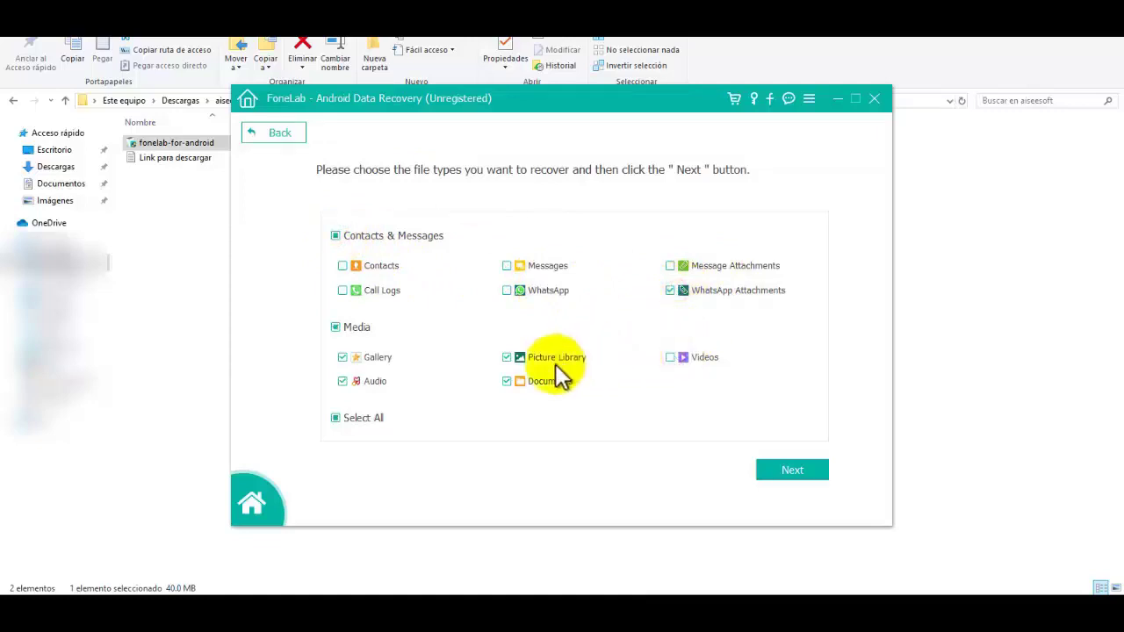
pyautogui.click(342, 358)
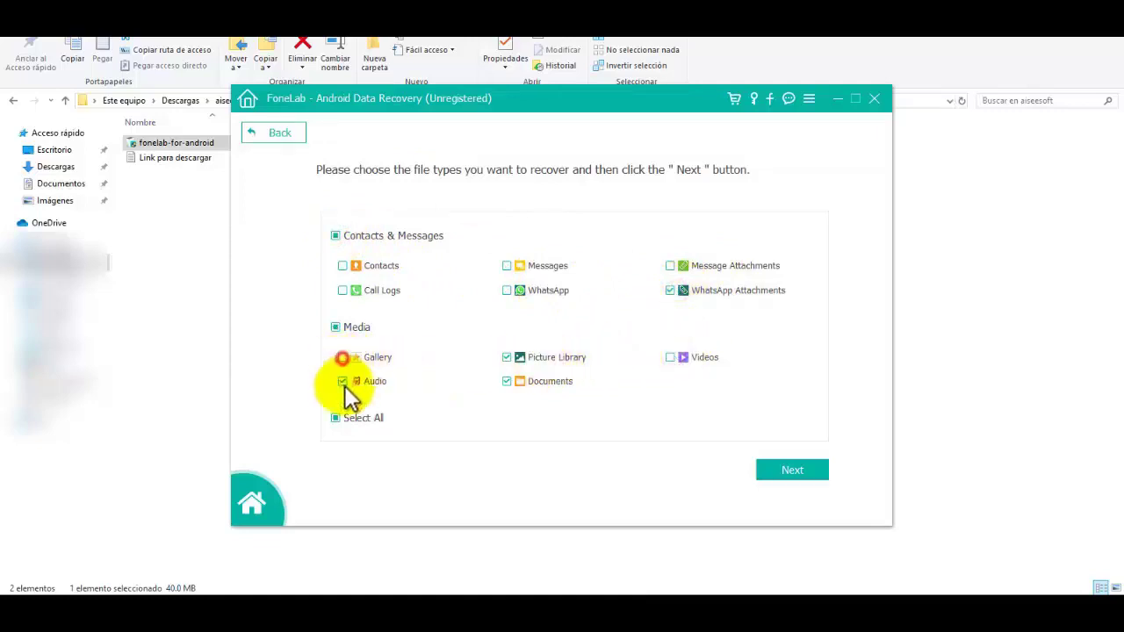
pyautogui.click(344, 381)
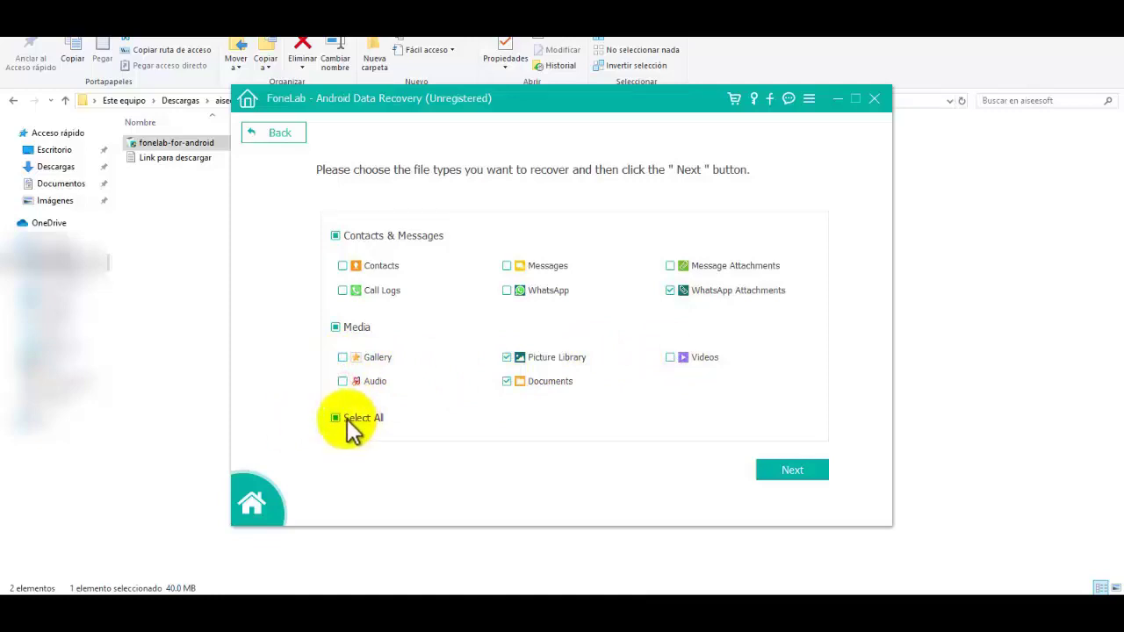
pyautogui.click(336, 422)
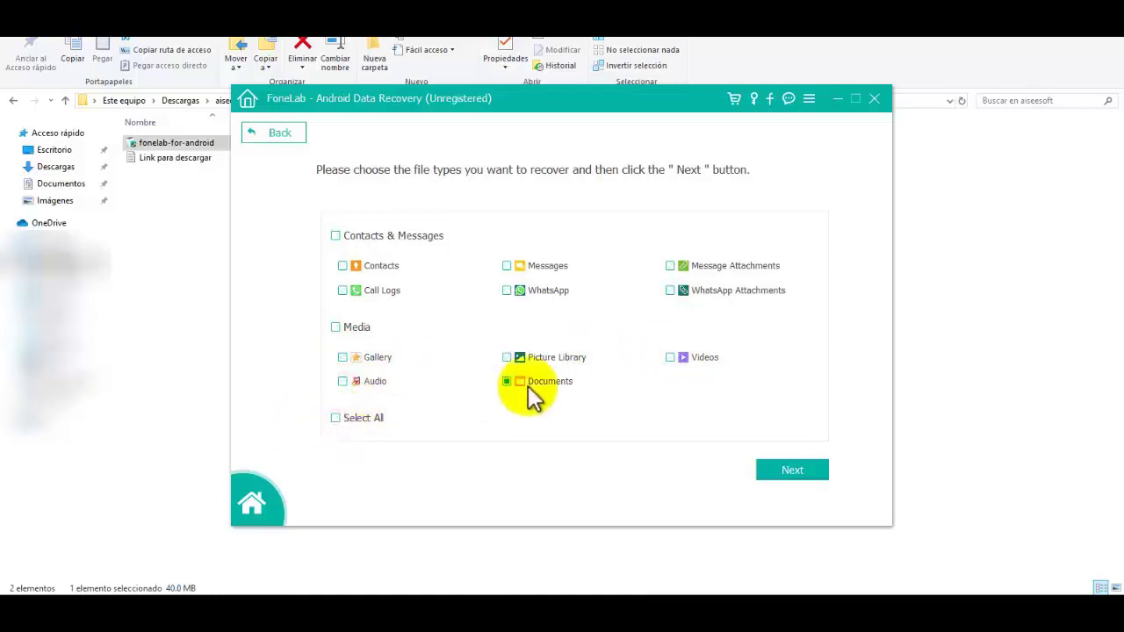
pyautogui.click(671, 290)
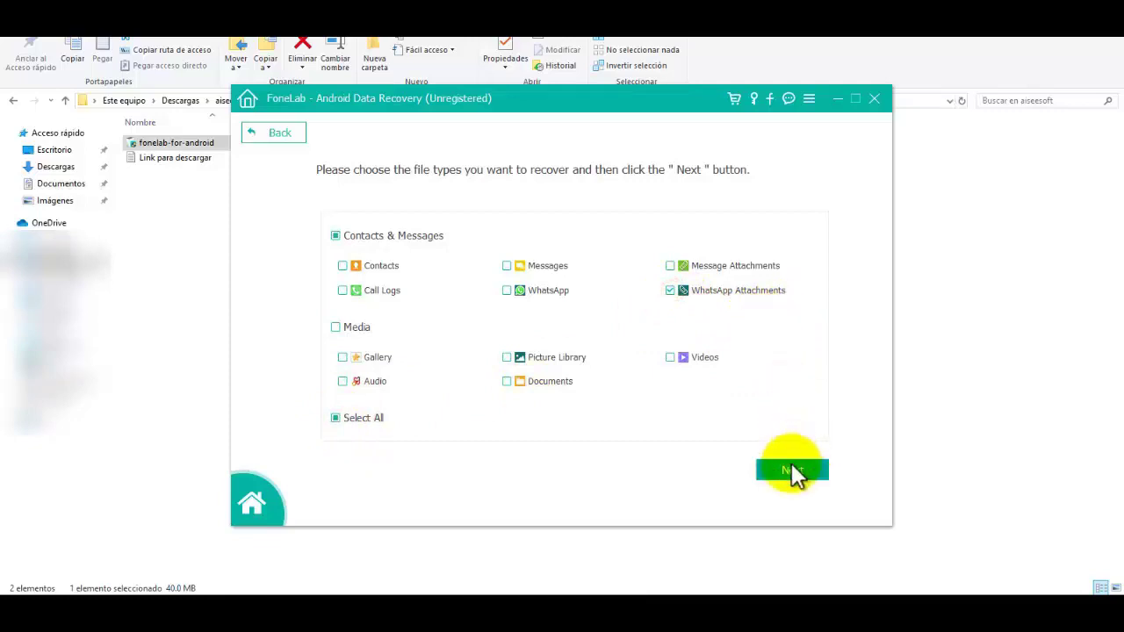
pyautogui.click(791, 469)
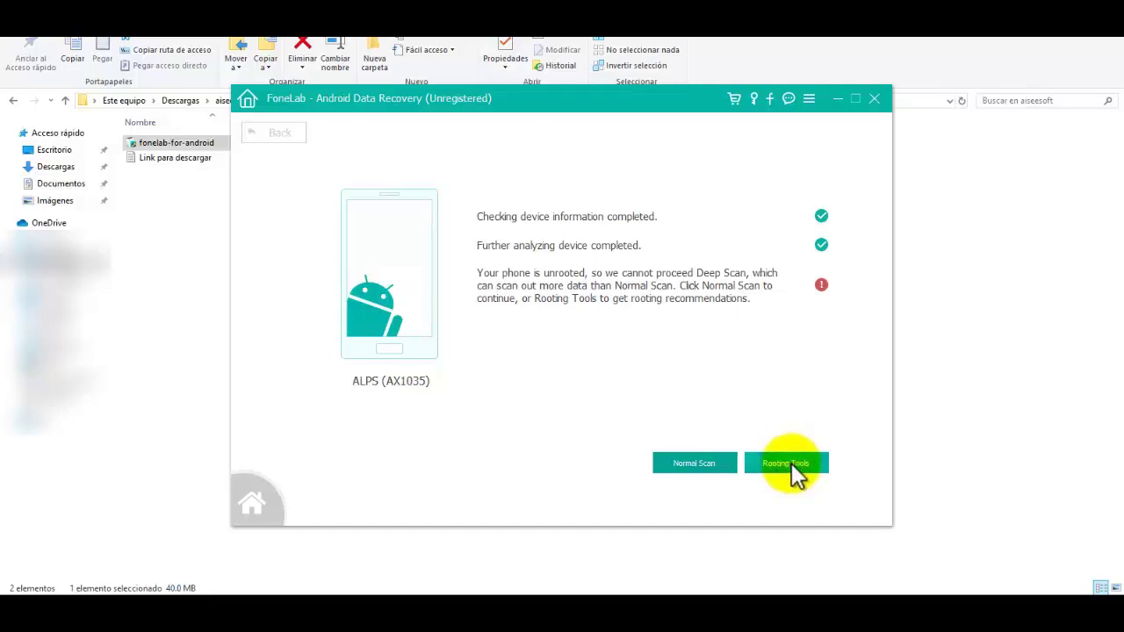
# Step: After the device analysis, open the rooting tool recommendations for the unrooted phone
pyautogui.click(789, 457)
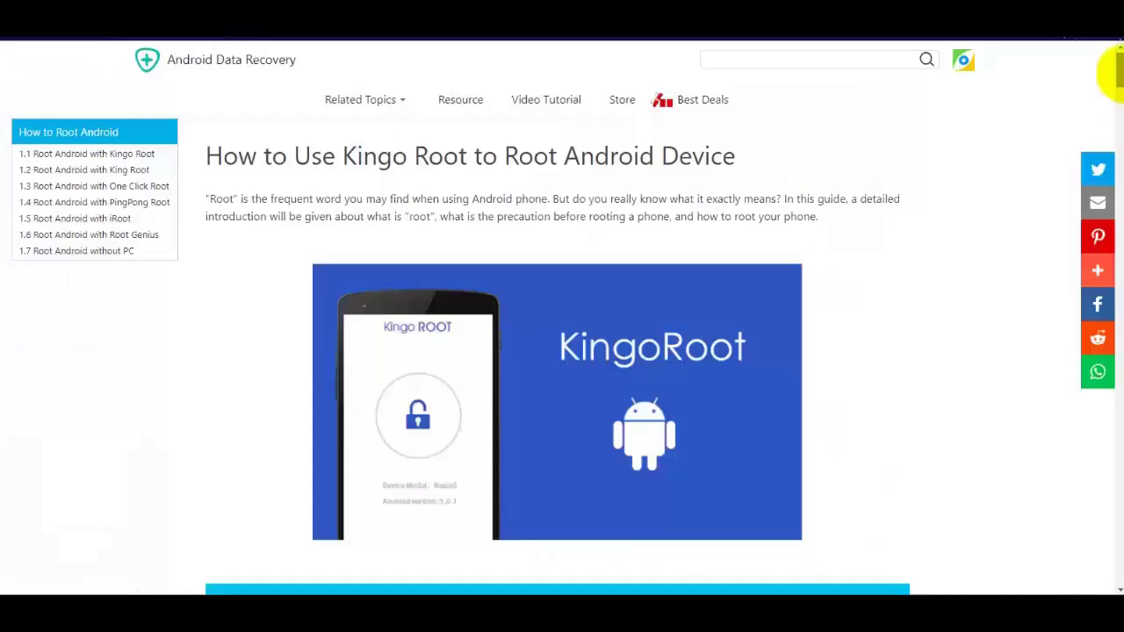
# Step: Scroll the Kingo Root guide to the rooting steps and download Kingo Root for Windows
pyautogui.moveTo(1120, 78); pyautogui.dragTo(1120, 151)
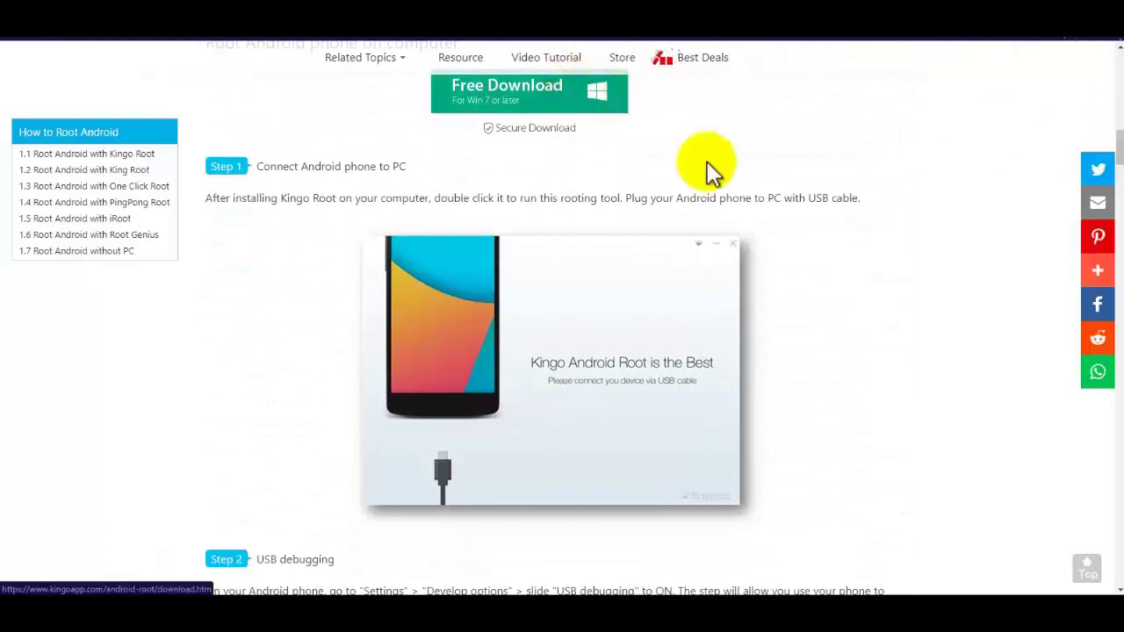
pyautogui.moveTo(1119, 132)
pyautogui.mouseDown()
pyautogui.moveTo(1121, 264)
pyautogui.moveTo(1120, 233)
pyautogui.mouseUp()
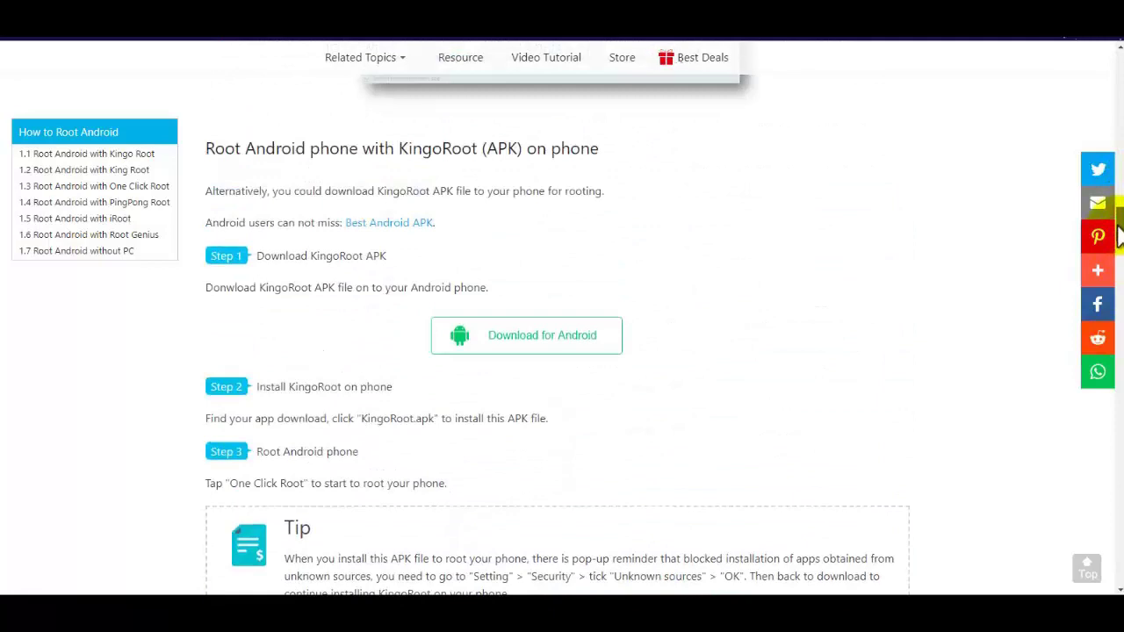
pyautogui.moveTo(1120, 236)
pyautogui.mouseDown()
pyautogui.moveTo(1121, 255)
pyautogui.moveTo(1115, 59)
pyautogui.moveTo(1120, 132)
pyautogui.mouseUp()
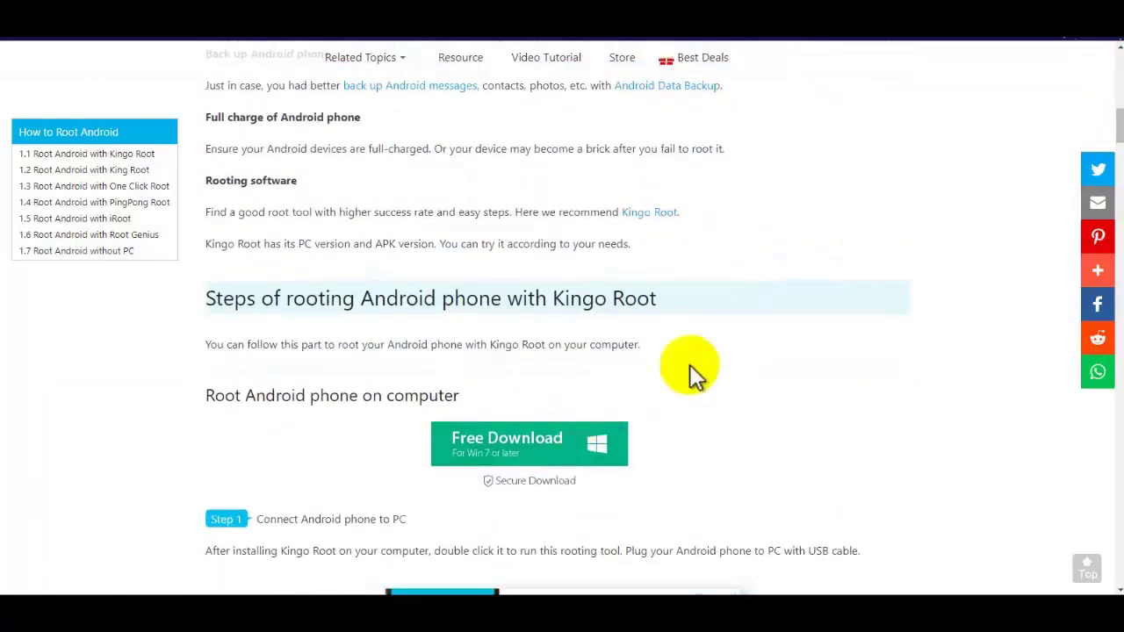
pyautogui.click(568, 426)
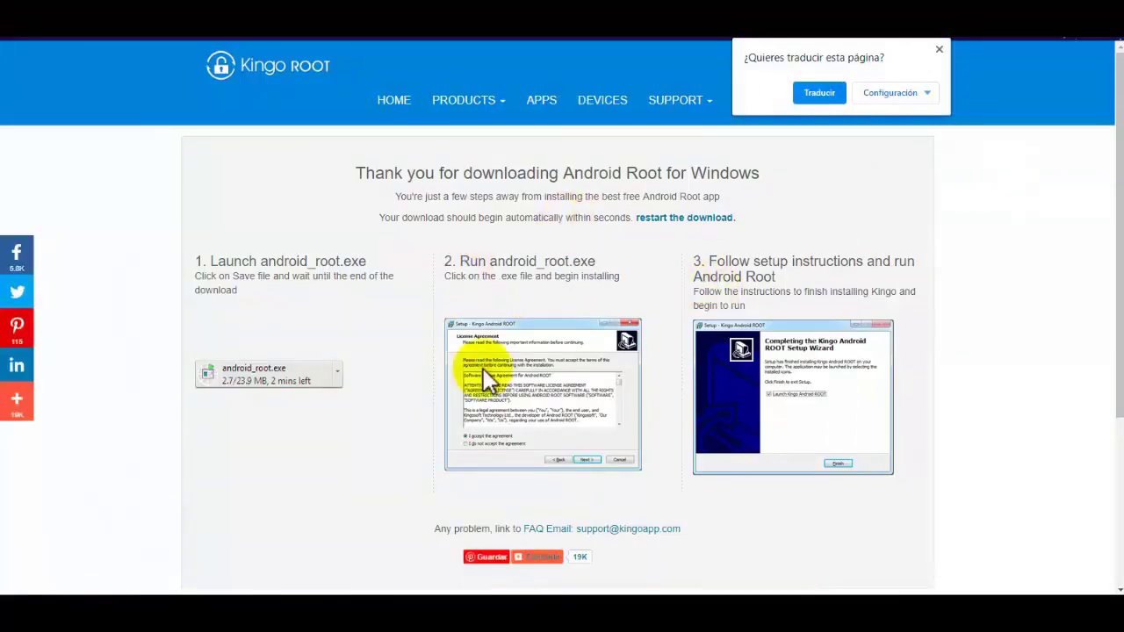
# Step: Launch the downloaded android_root.exe installer from the browser's download bar via Abrir
pyautogui.moveTo(1112, 112); pyautogui.dragTo(1113, 257)
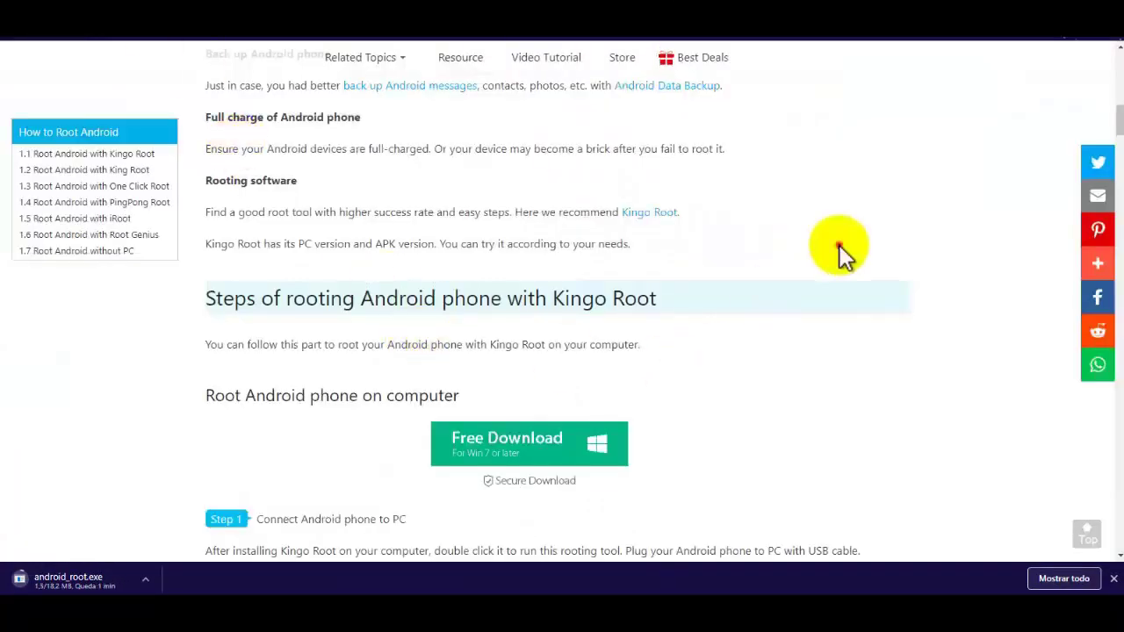
pyautogui.scroll(-3, 950, 303)
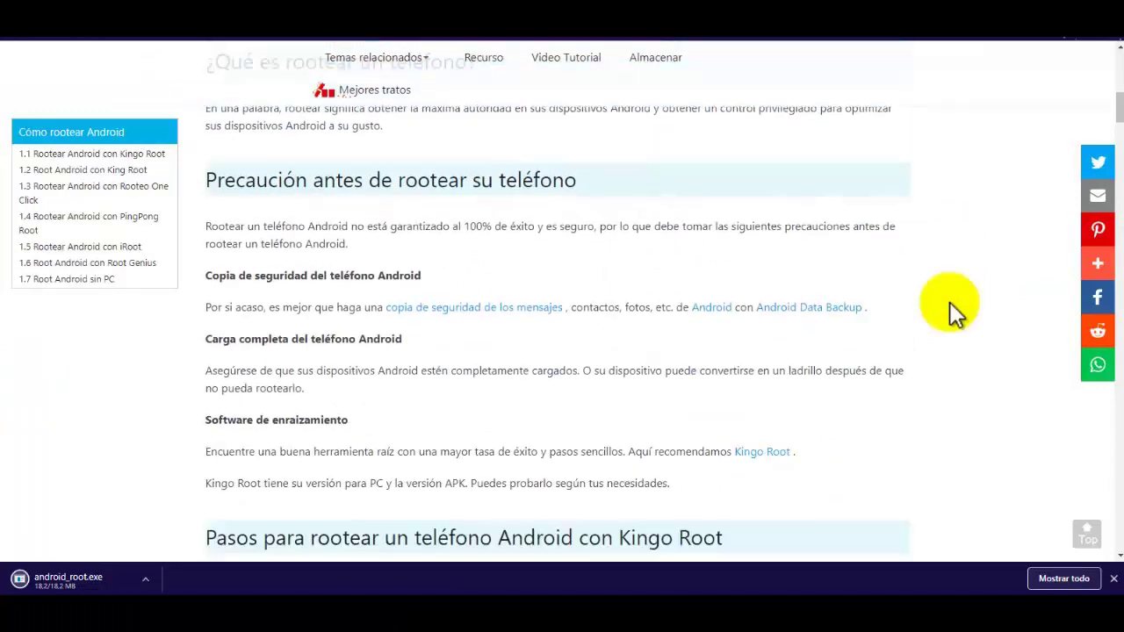
pyautogui.scroll(-1, 950, 302)
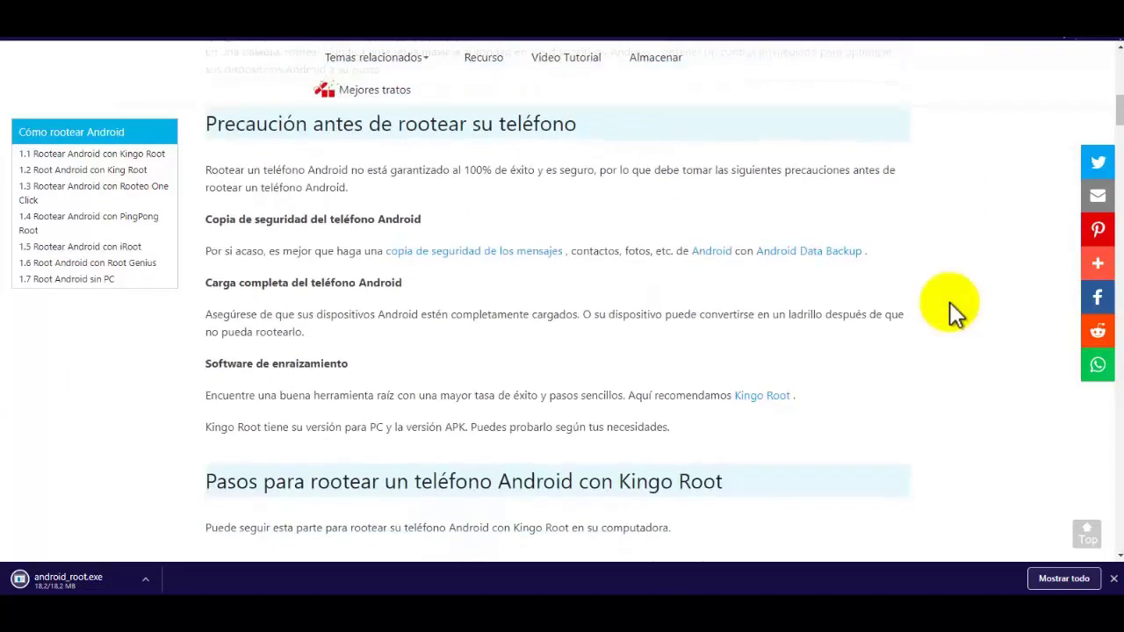
pyautogui.scroll(-1, 950, 302)
pyautogui.scroll(-1, 950, 302)
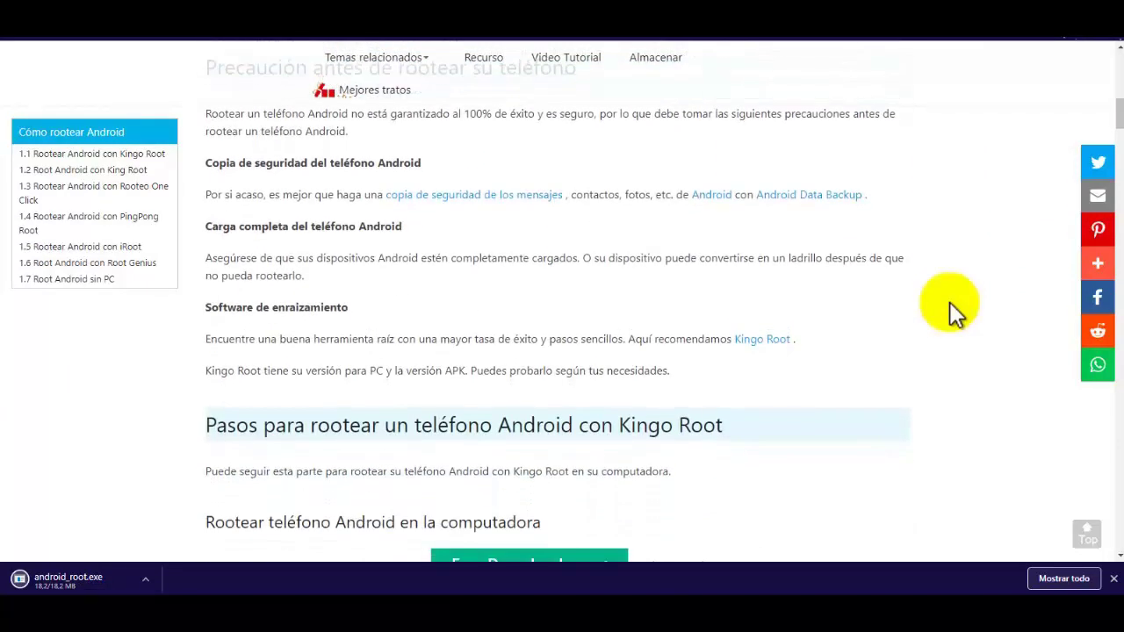
pyautogui.scroll(-1, 950, 302)
pyautogui.scroll(-3, 950, 302)
pyautogui.scroll(-2, 950, 302)
pyautogui.scroll(2, 951, 302)
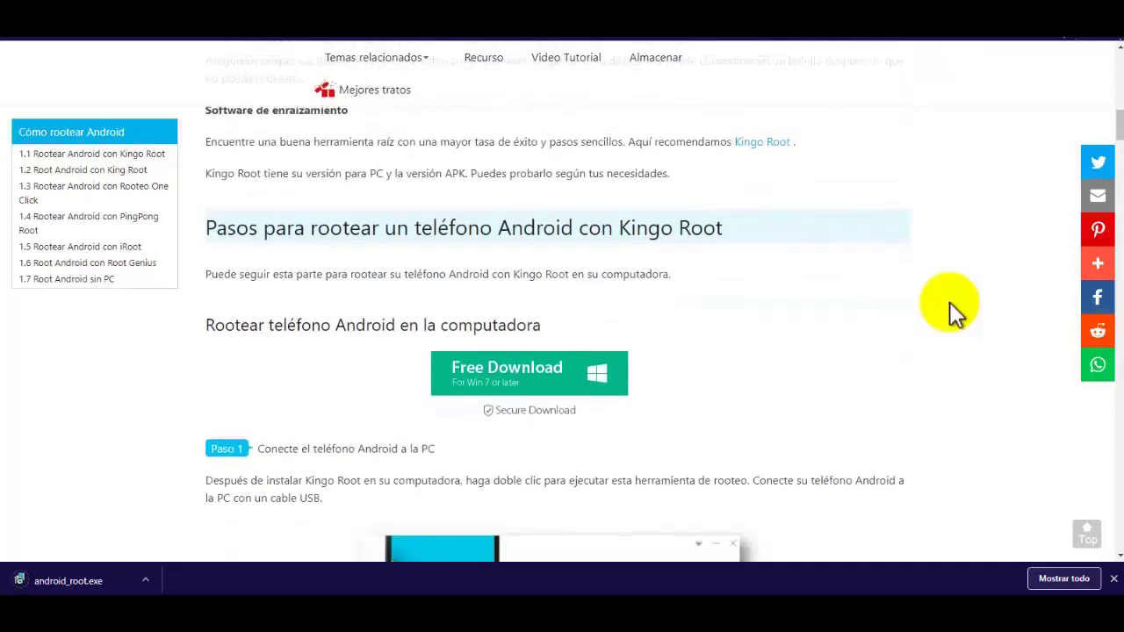
pyautogui.scroll(-9, 950, 302)
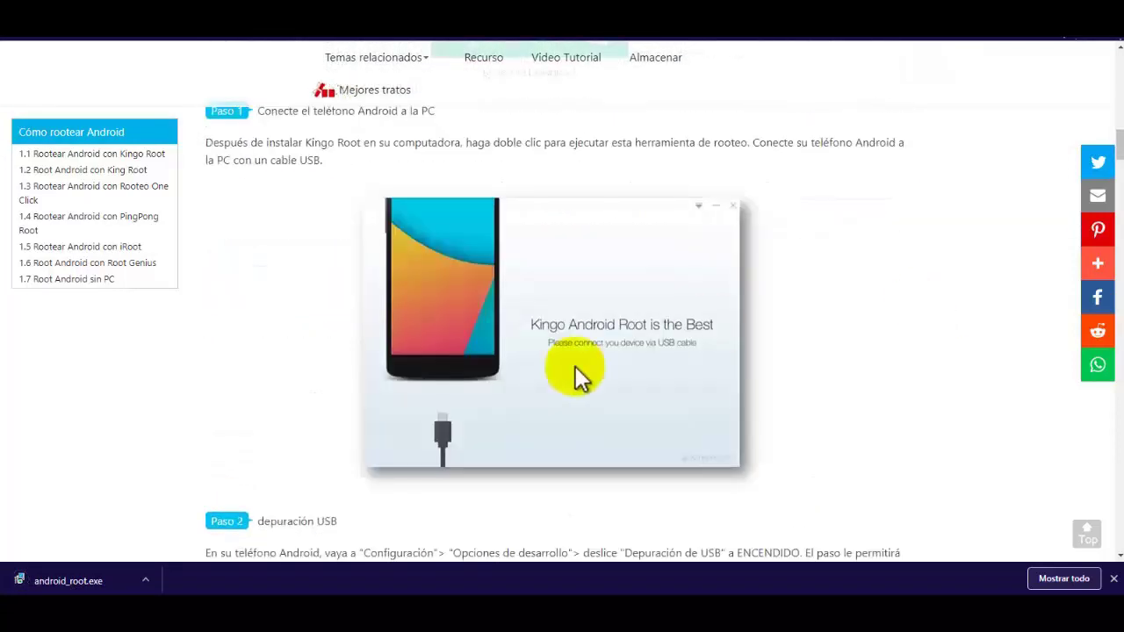
pyautogui.click(147, 579)
pyautogui.click(181, 487)
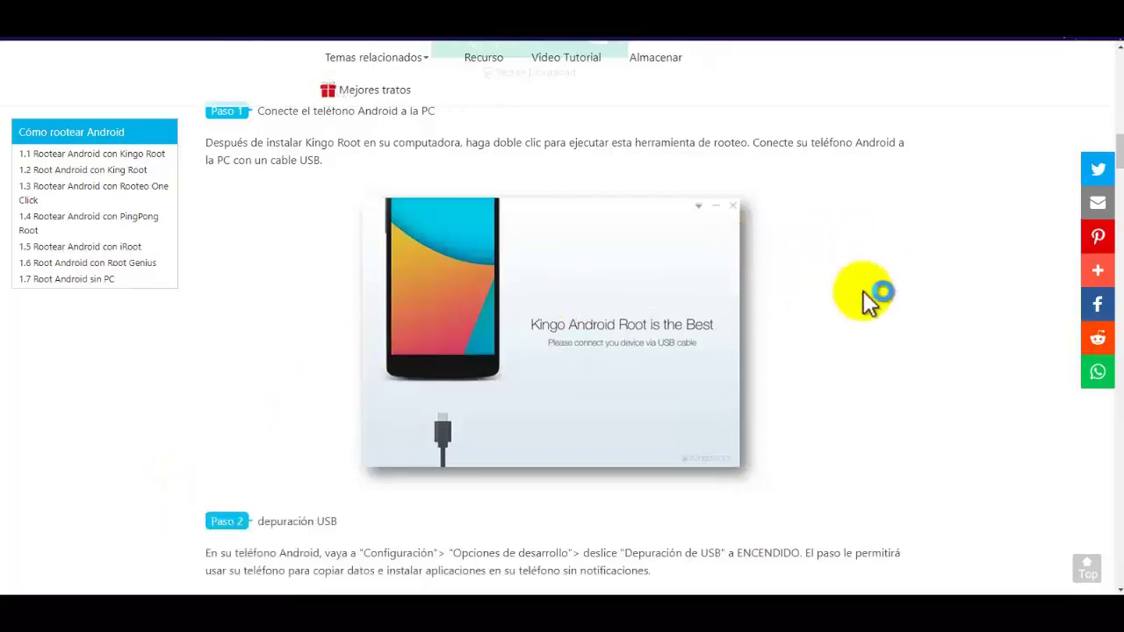
pyautogui.scroll(-3, 863, 291)
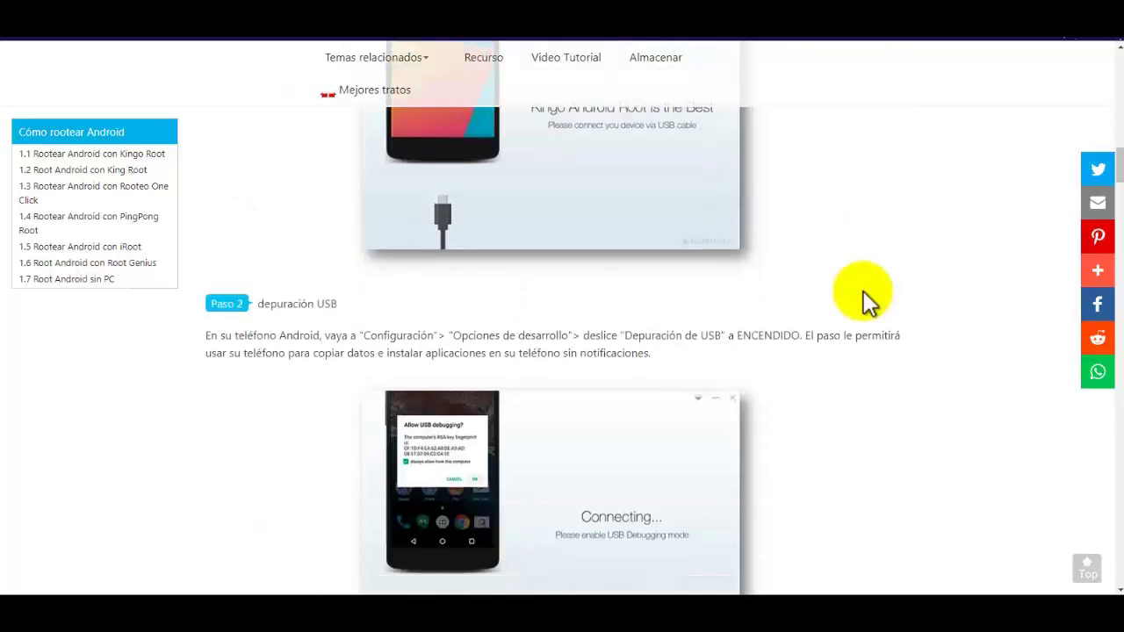
pyautogui.scroll(1, 863, 290)
pyautogui.scroll(-2, 435, 316)
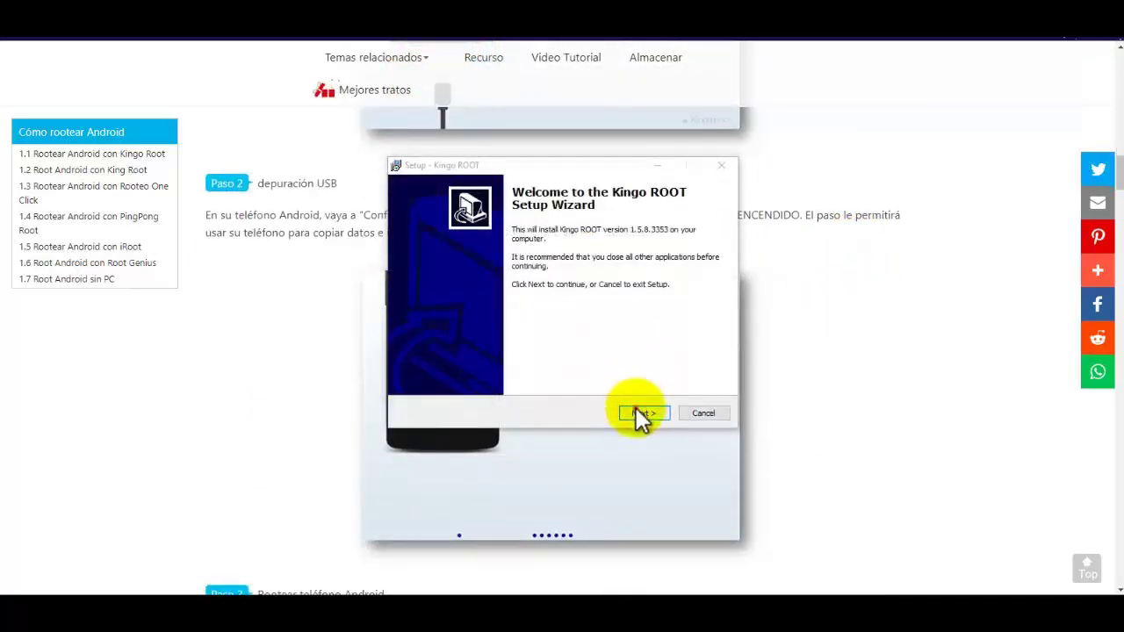
# Step: Accept the Kingo ROOT license and install it with default folder, Start Menu folder and desktop icon
pyautogui.click(635, 407)
pyautogui.click(527, 369)
pyautogui.click(637, 409)
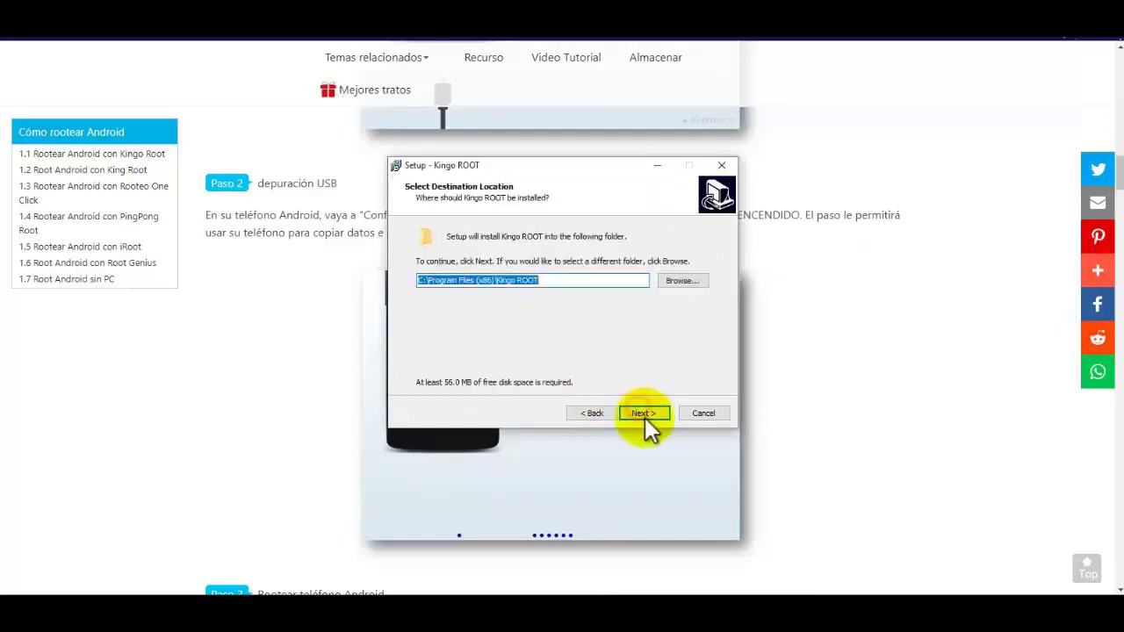
pyautogui.click(649, 411)
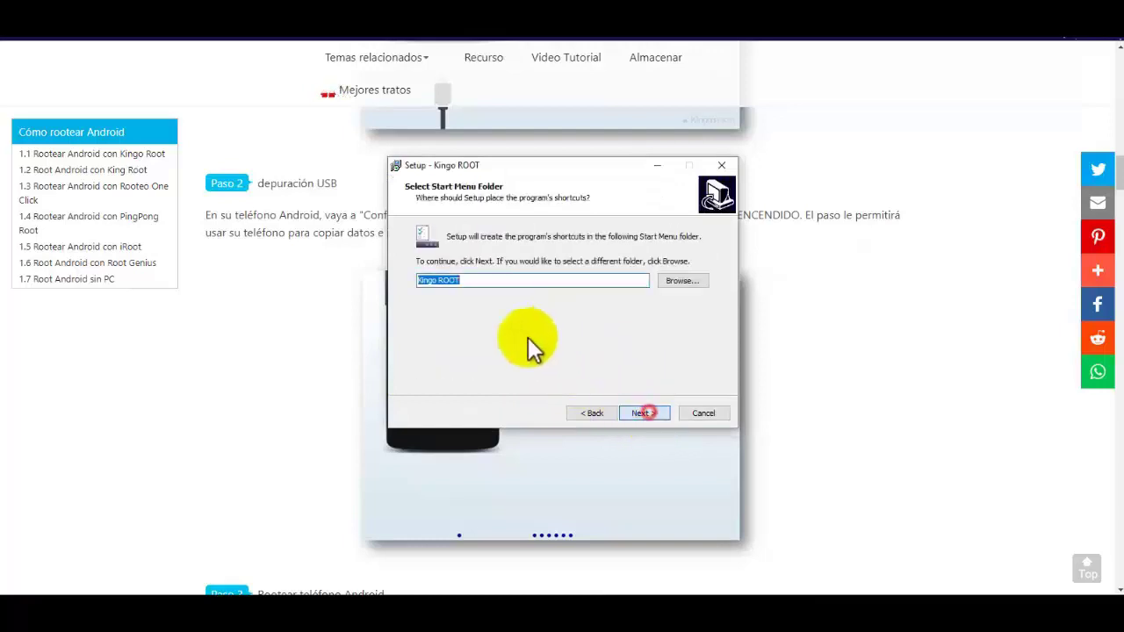
pyautogui.click(648, 413)
pyautogui.click(655, 412)
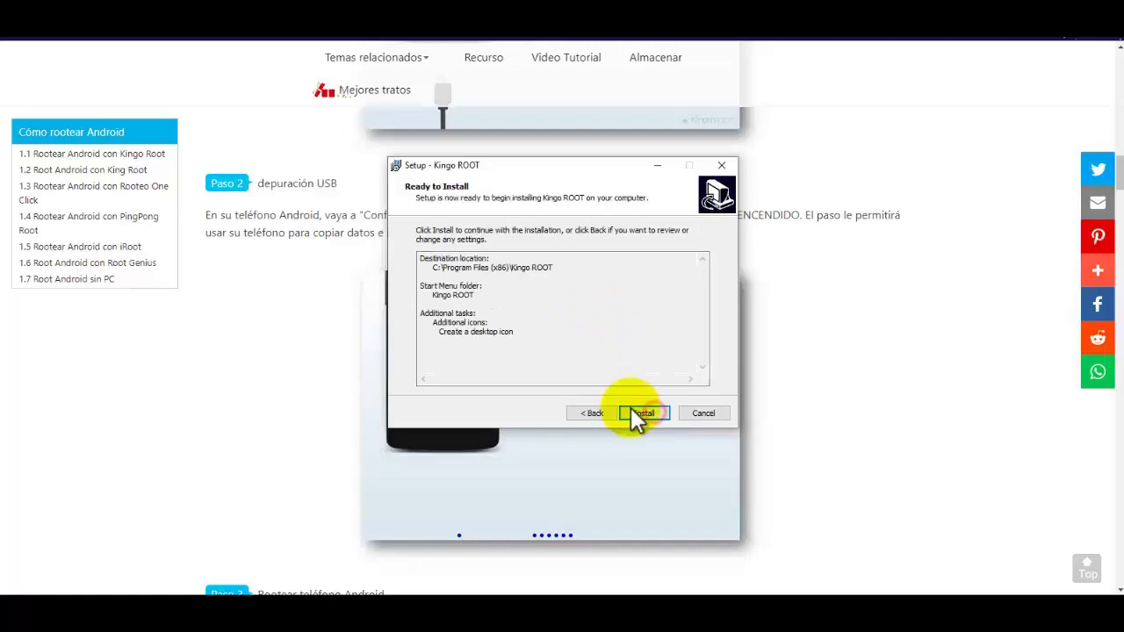
pyautogui.click(639, 412)
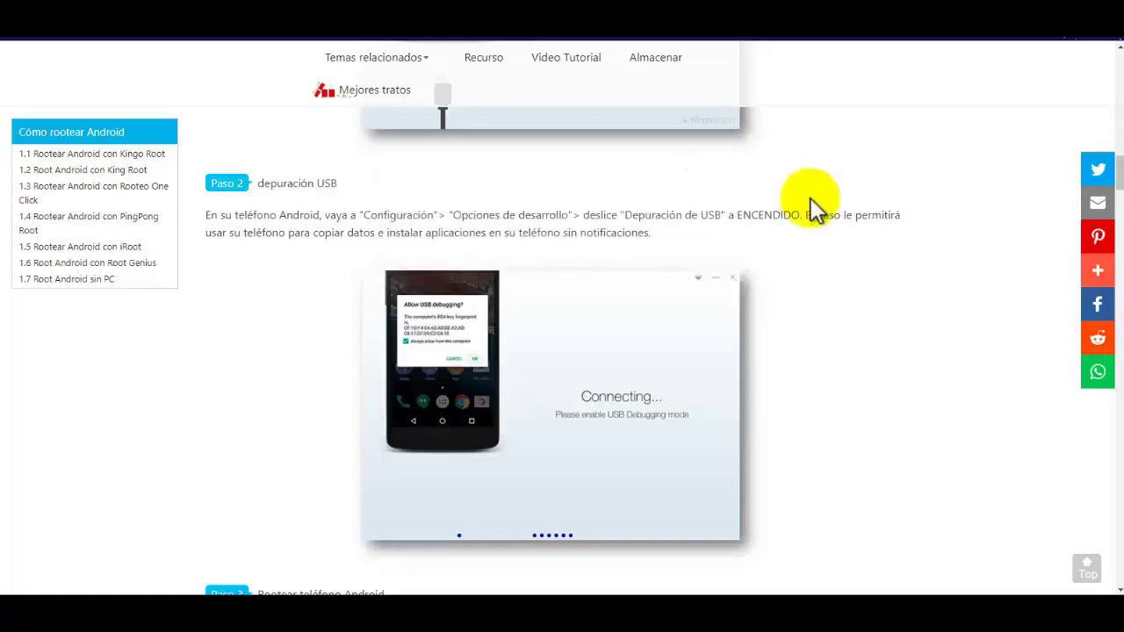
pyautogui.scroll(3, 867, 251)
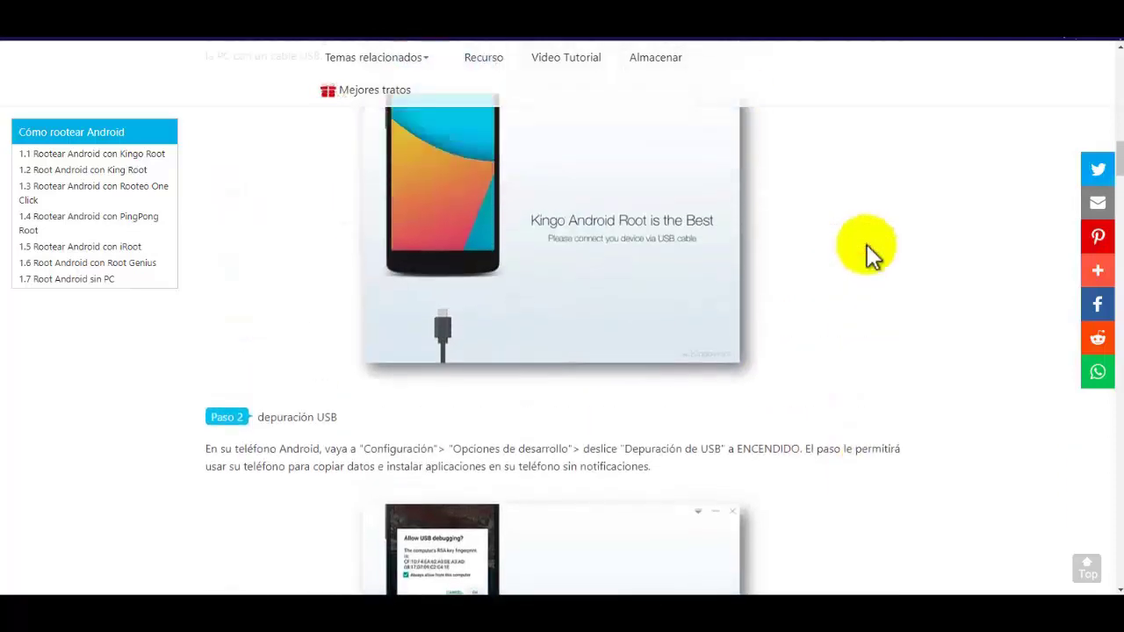
pyautogui.scroll(3, 867, 251)
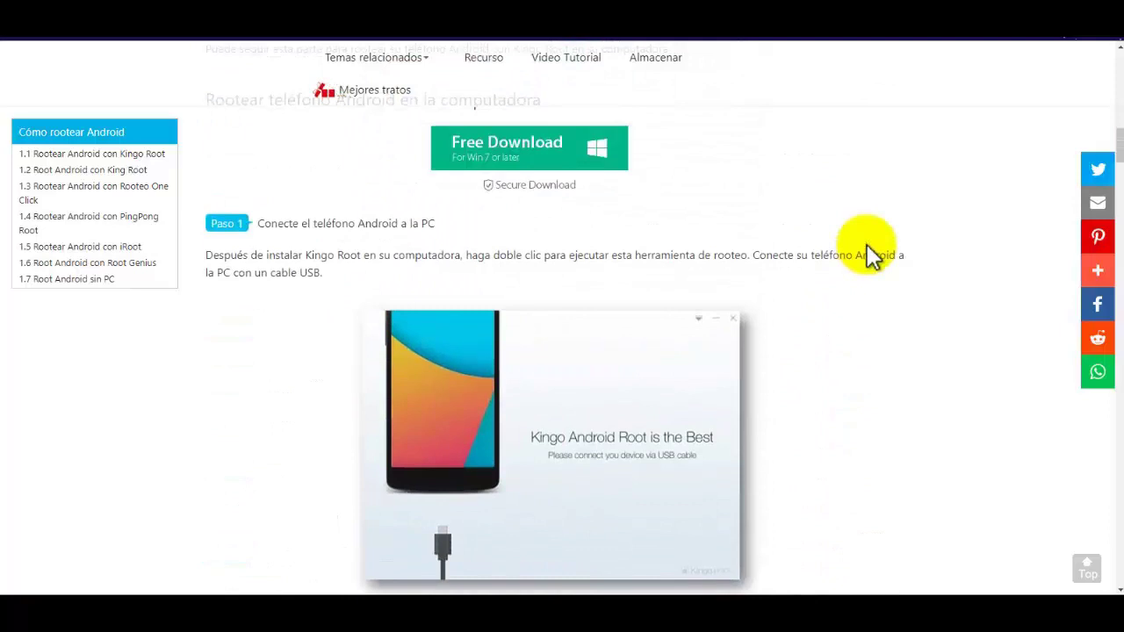
pyautogui.scroll(1, 867, 251)
pyautogui.scroll(-1, 867, 251)
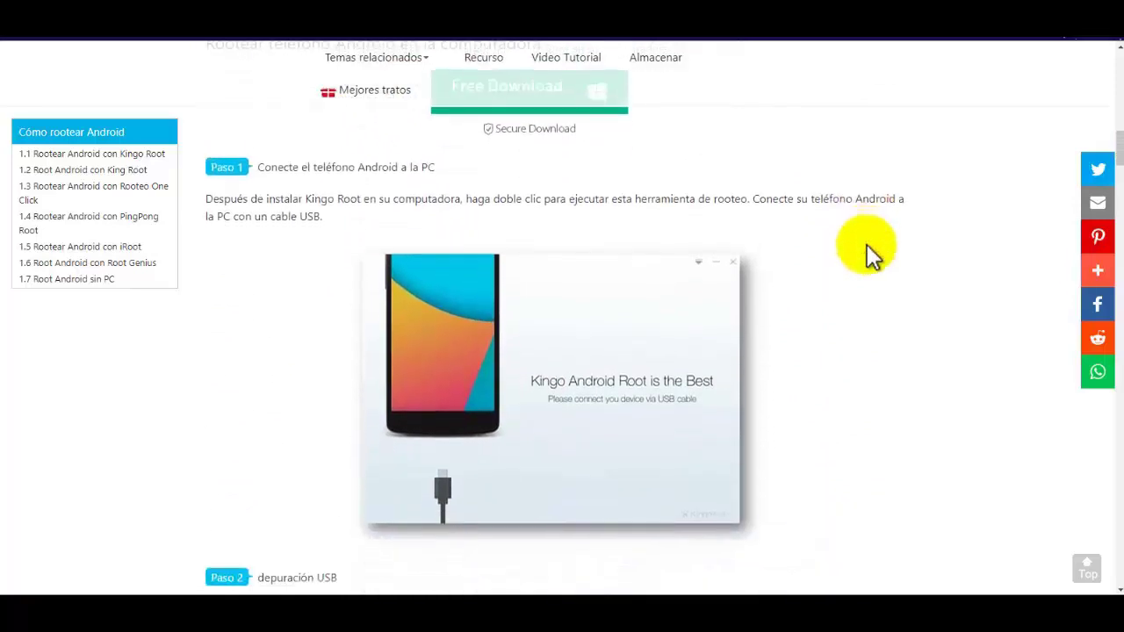
pyautogui.scroll(-2, 866, 252)
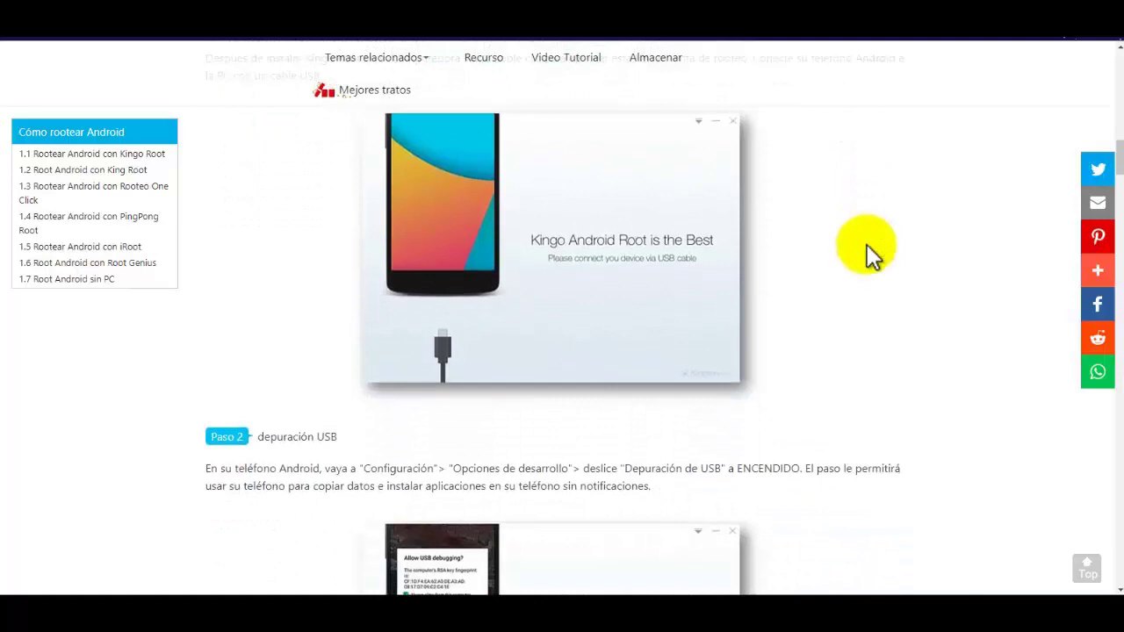
pyautogui.scroll(-4, 867, 244)
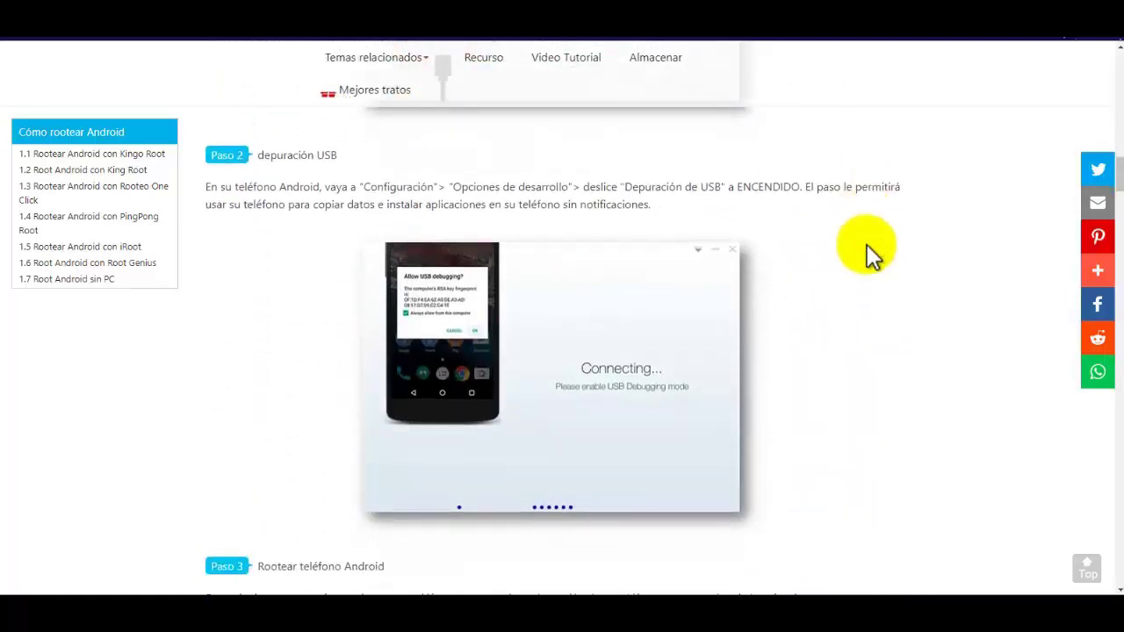
pyautogui.scroll(-1, 866, 244)
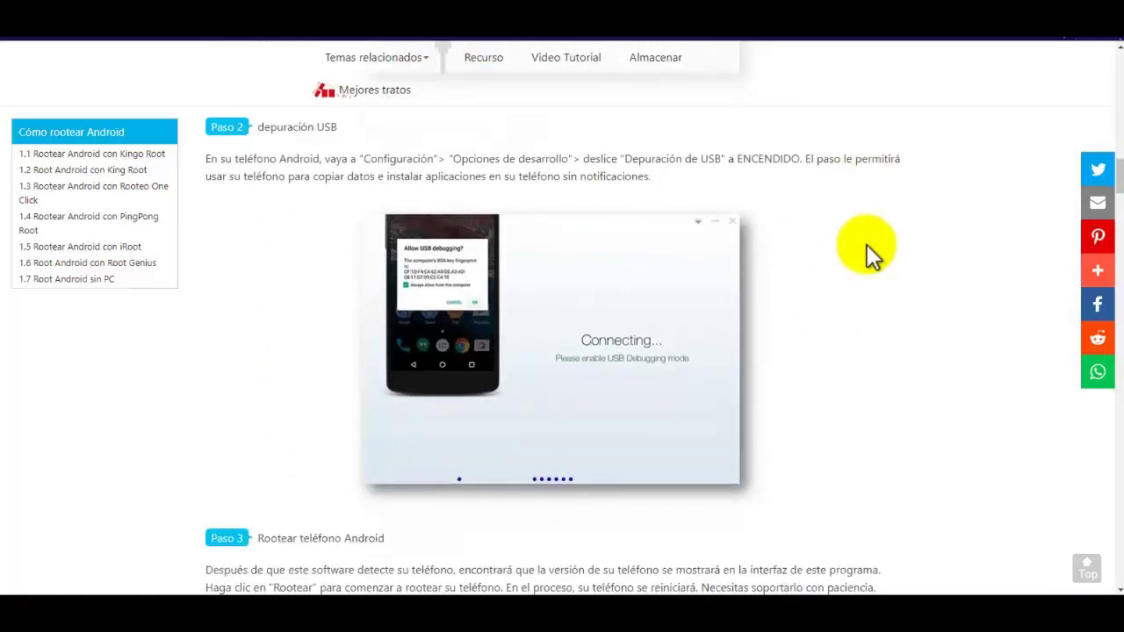
pyautogui.scroll(-4, 866, 244)
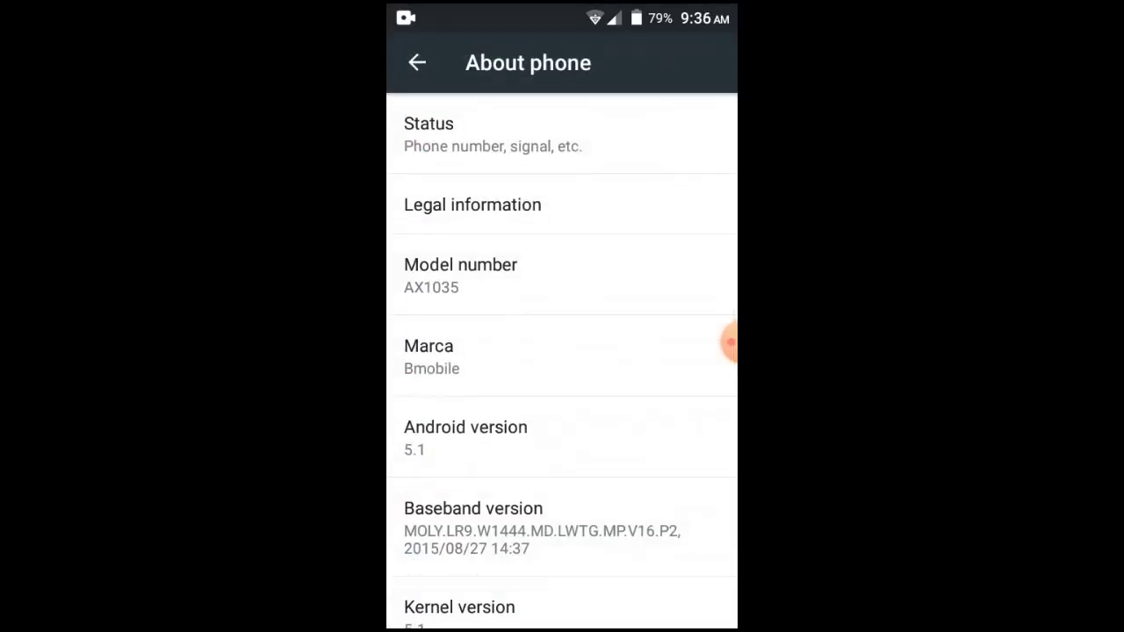
# Step: Scroll through Android Settings to reach Developer options in the System section
pyautogui.scroll(-2, 562, 351)
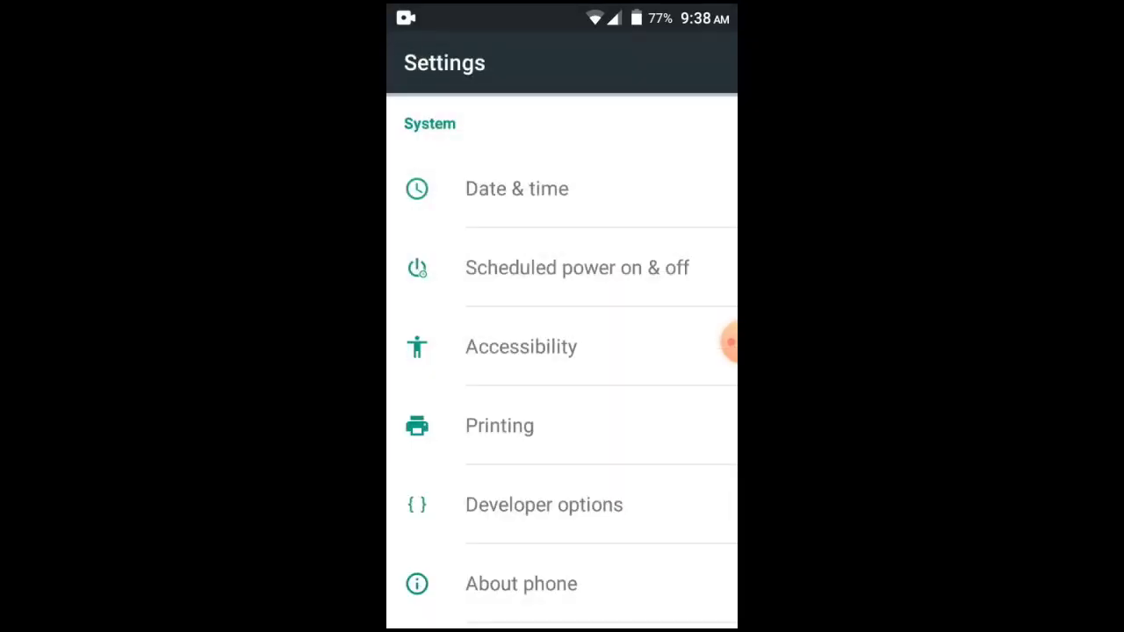
pyautogui.scroll(-1, 562, 360)
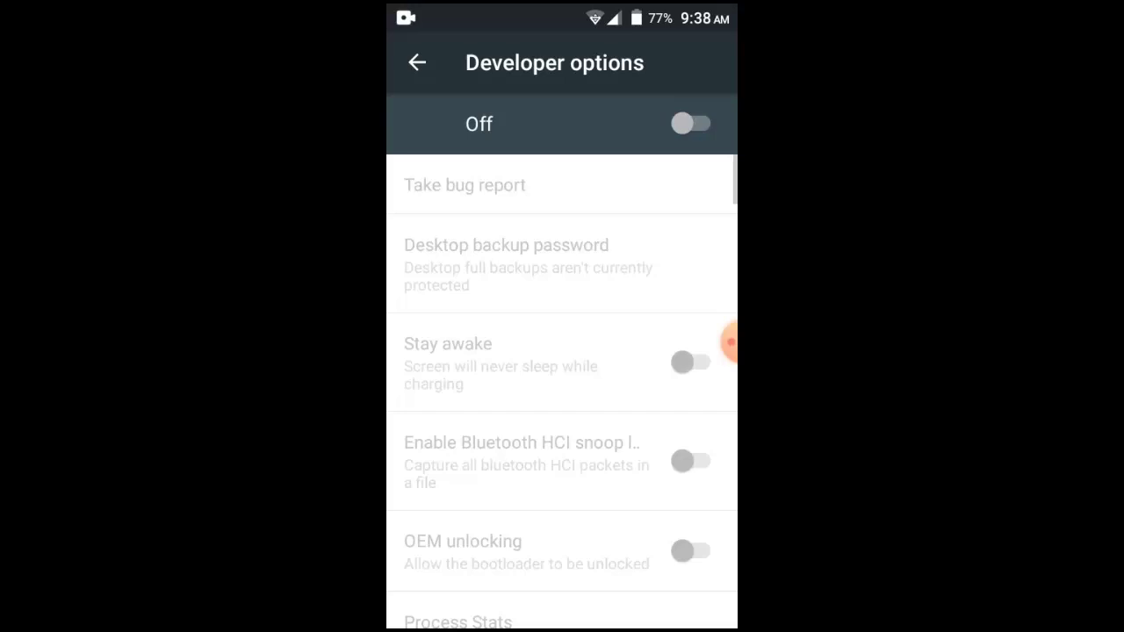
# Step: Switch Developer options On, accepting the development settings warning
pyautogui.click(691, 123)
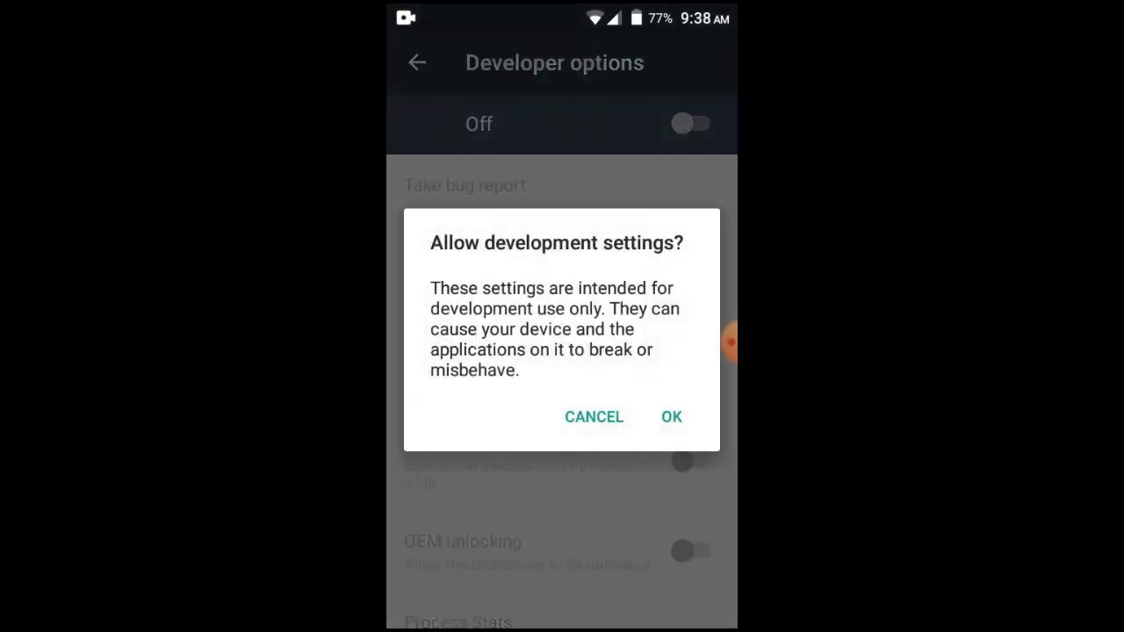
pyautogui.click(594, 417)
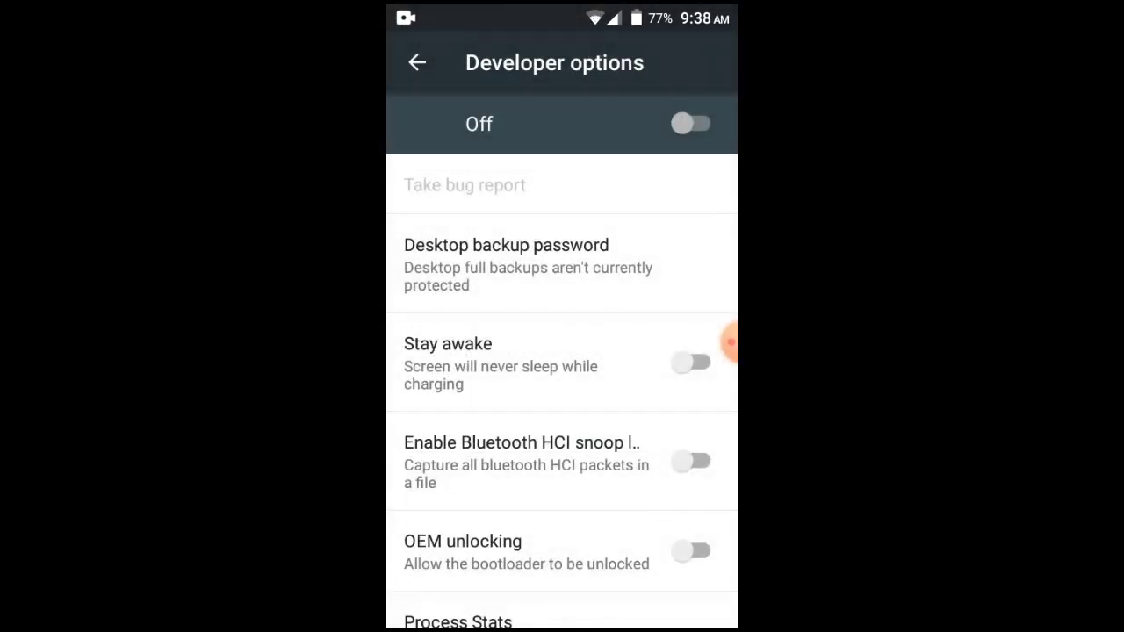
pyautogui.click(691, 124)
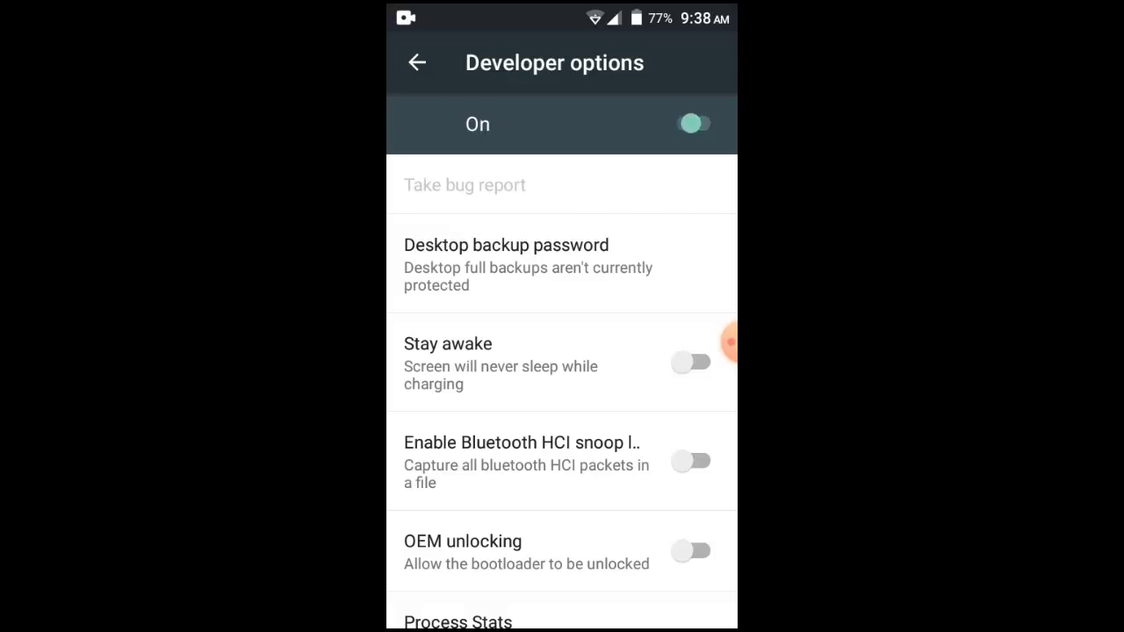
# Step: Enable USB debugging and confirm the allow-debugging prompt
pyautogui.scroll(-5, 562, 391)
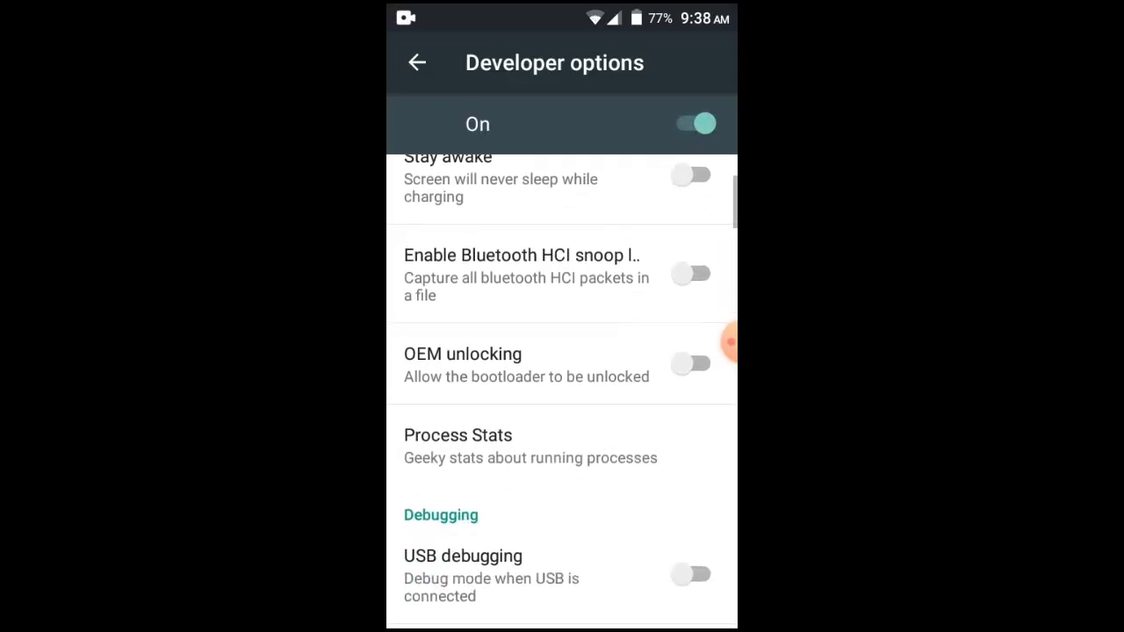
pyautogui.scroll(-2, 562, 390)
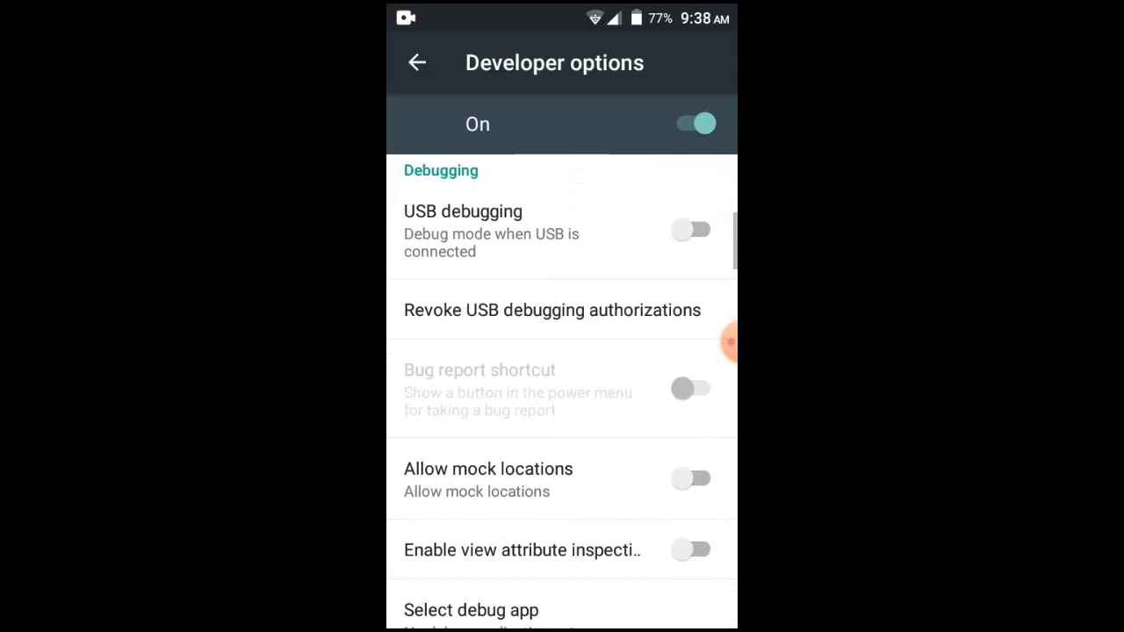
pyautogui.click(693, 215)
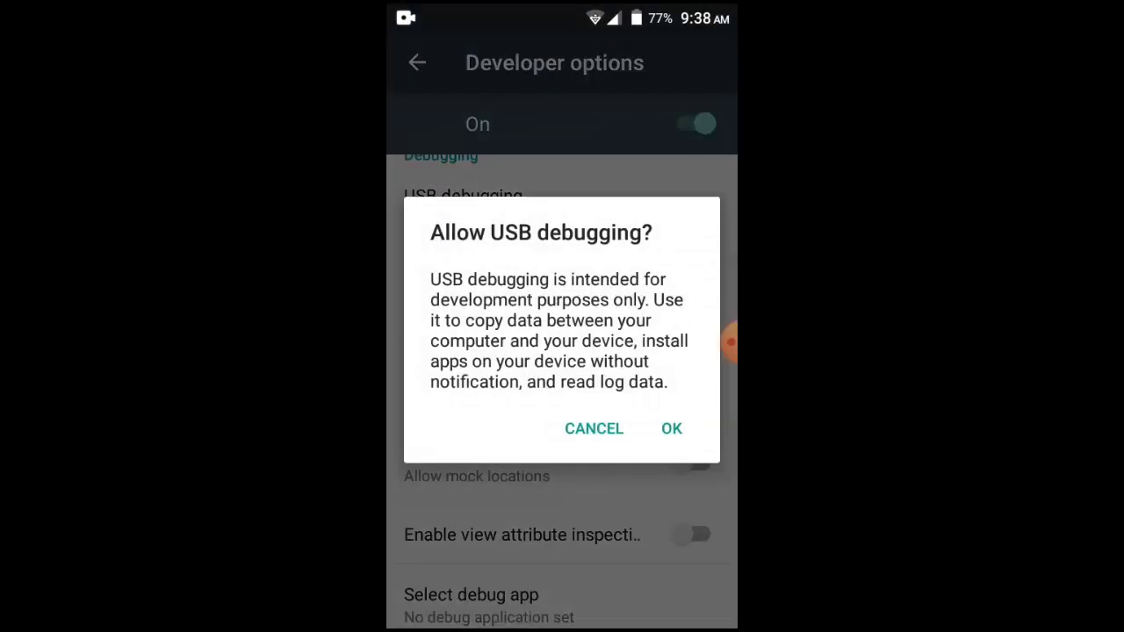
pyautogui.click(672, 429)
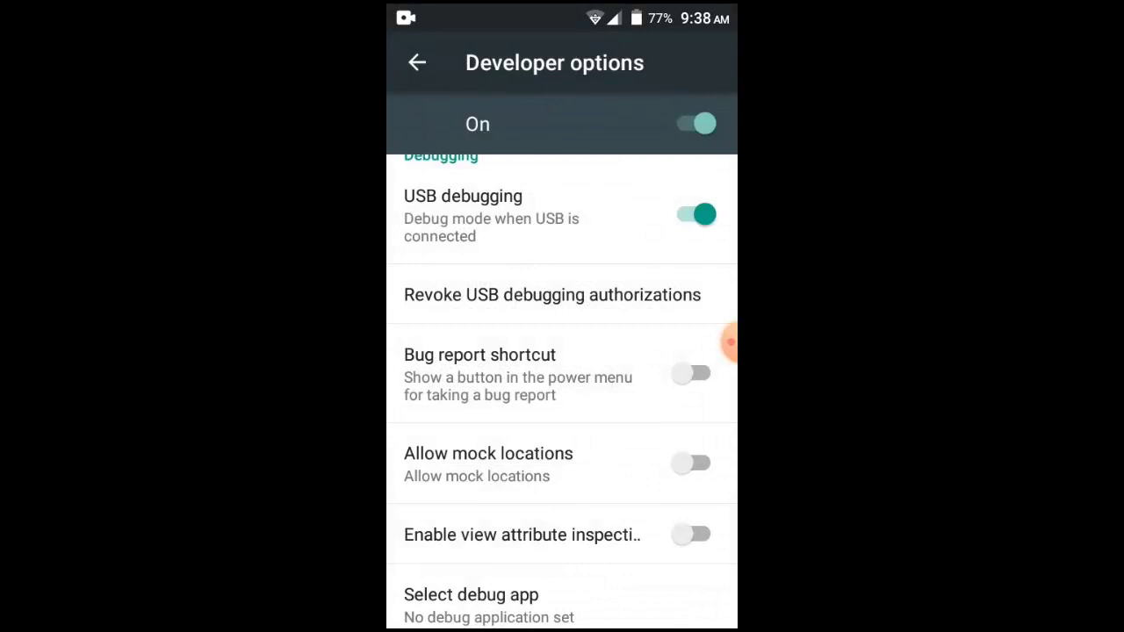
pyautogui.scroll(3, 729, 343)
pyautogui.scroll(1, 728, 342)
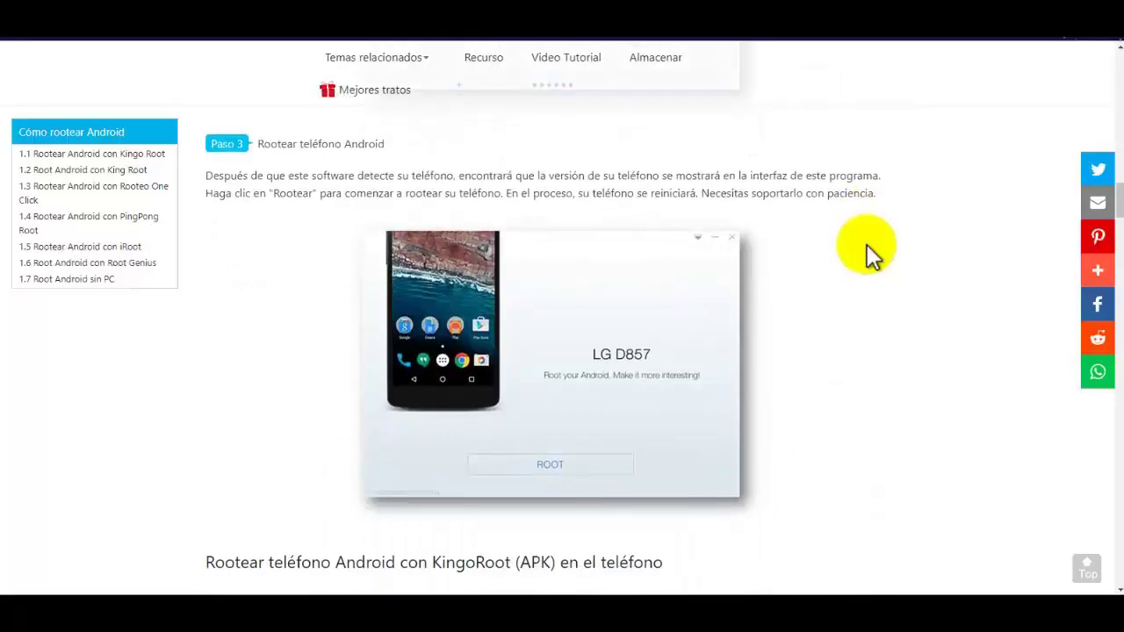
# Step: Finish the Kingo ROOT setup, then tick only WhatsApp Attachments for recovery in FoneLab
pyautogui.click(430, 592)
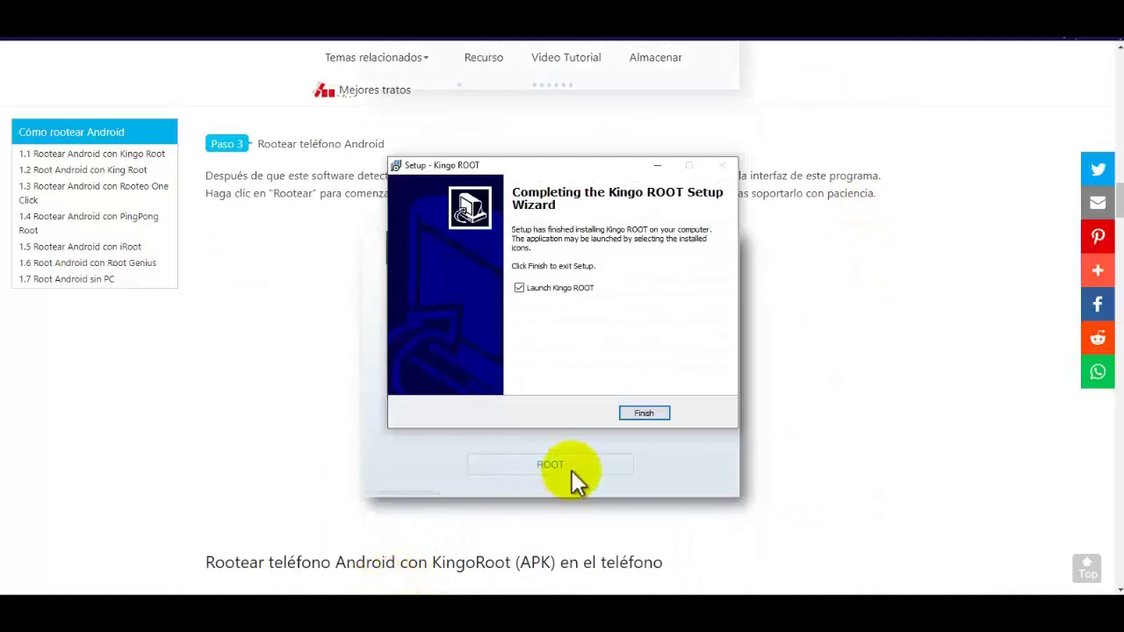
pyautogui.click(643, 409)
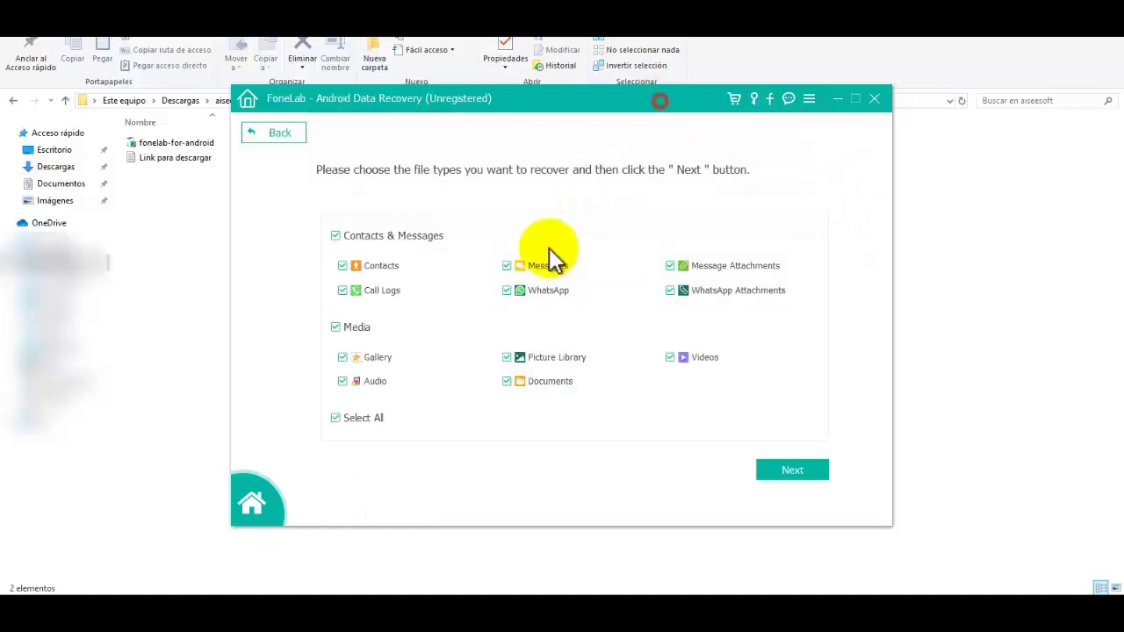
pyautogui.click(337, 419)
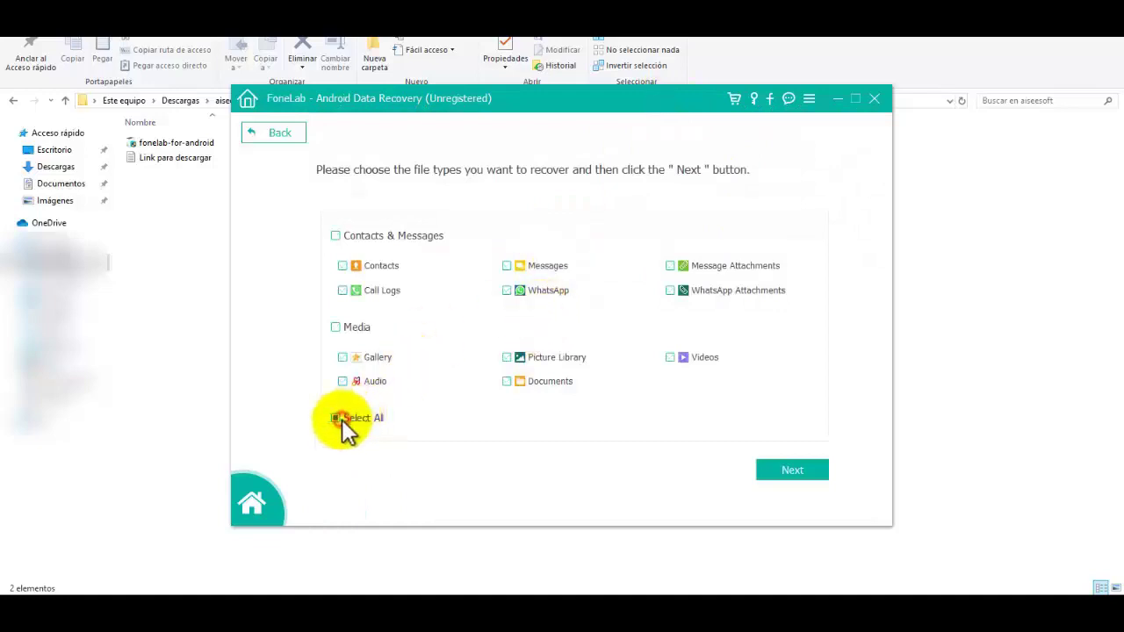
pyautogui.click(670, 290)
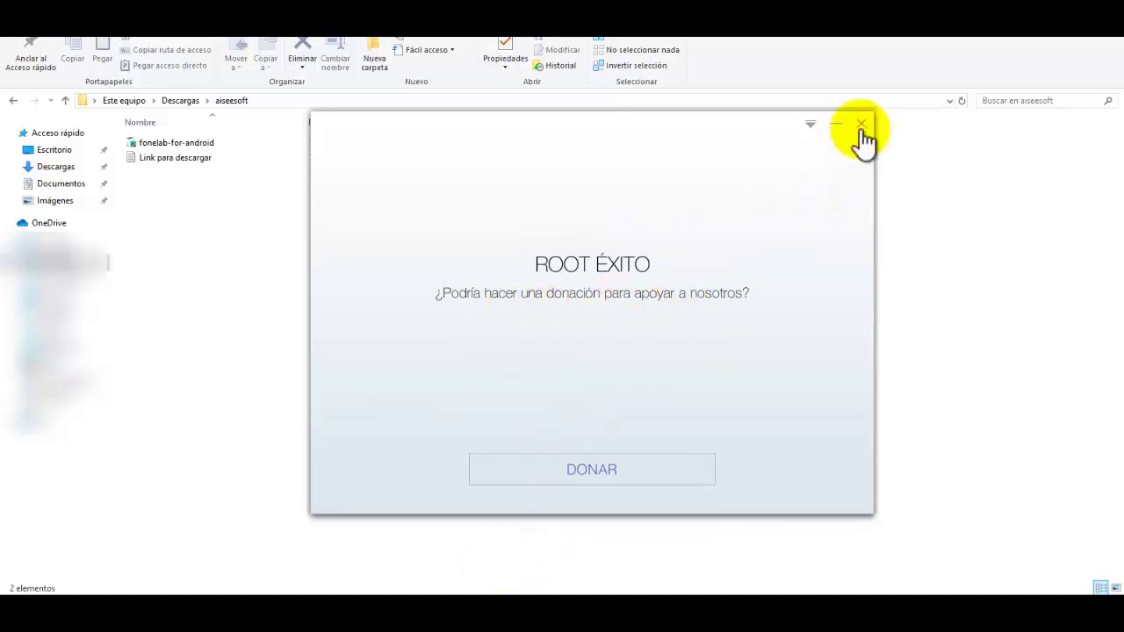
# Step: Dismiss Kingo's donation prompt and scan phone ALPS (AX1035) in FoneLab for WhatsApp attachments
pyautogui.click(836, 123)
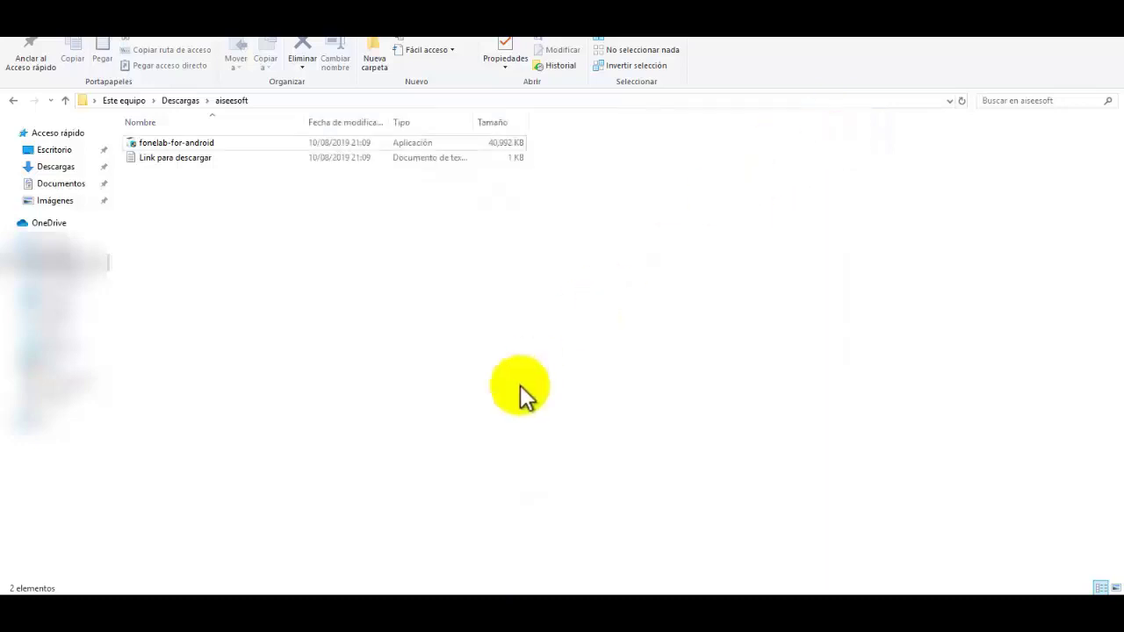
pyautogui.click(403, 588)
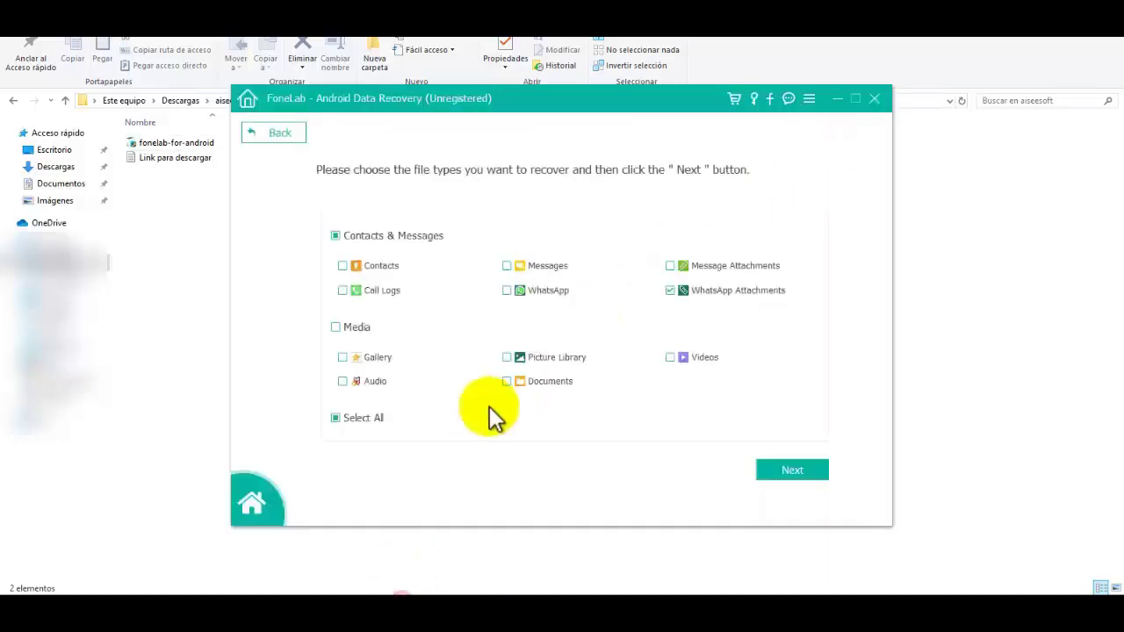
pyautogui.click(790, 470)
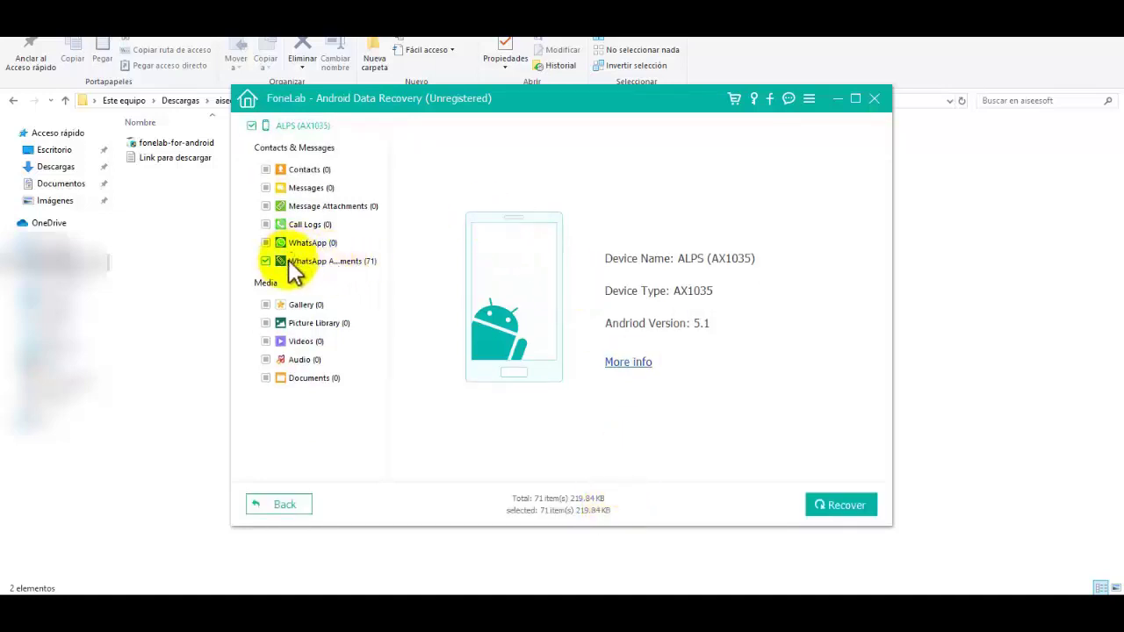
# Step: Open the WhatsApp Attachments category and scroll through all 71 thumbnail previews
pyautogui.click(313, 264)
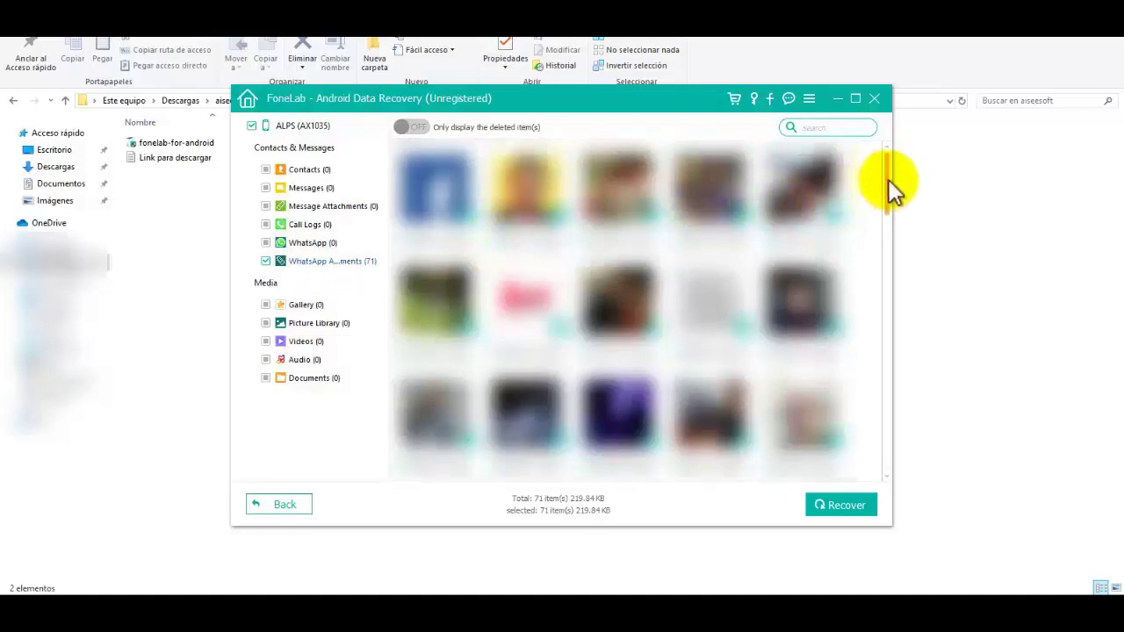
pyautogui.moveTo(886, 180)
pyautogui.mouseDown()
pyautogui.moveTo(894, 316)
pyautogui.moveTo(890, 269)
pyautogui.mouseUp()
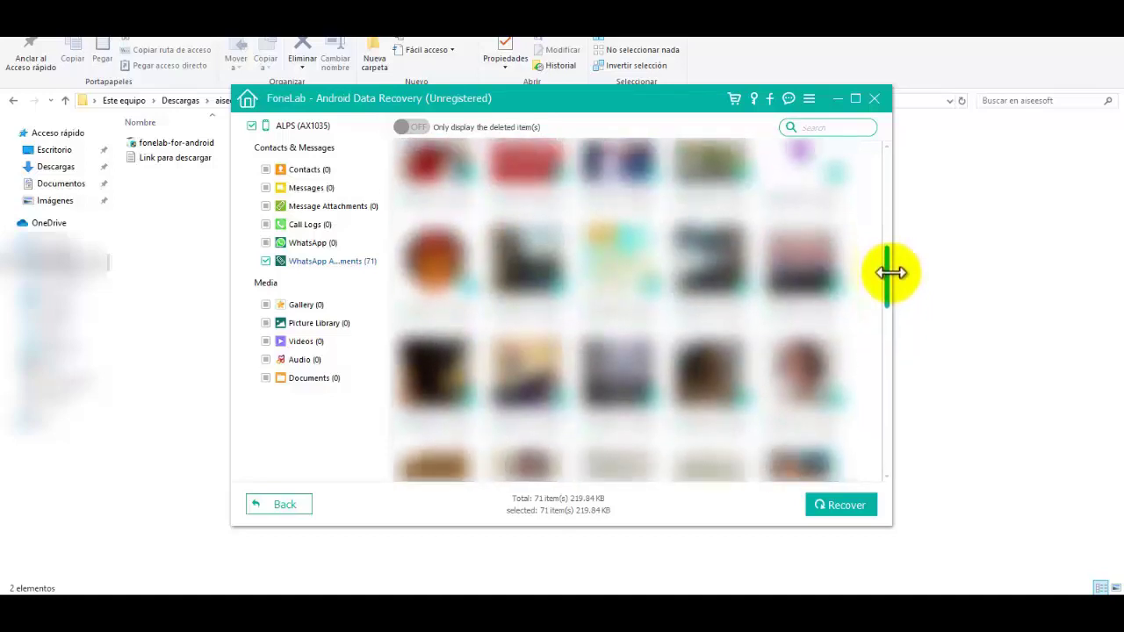
pyautogui.moveTo(889, 268); pyautogui.dragTo(877, 442)
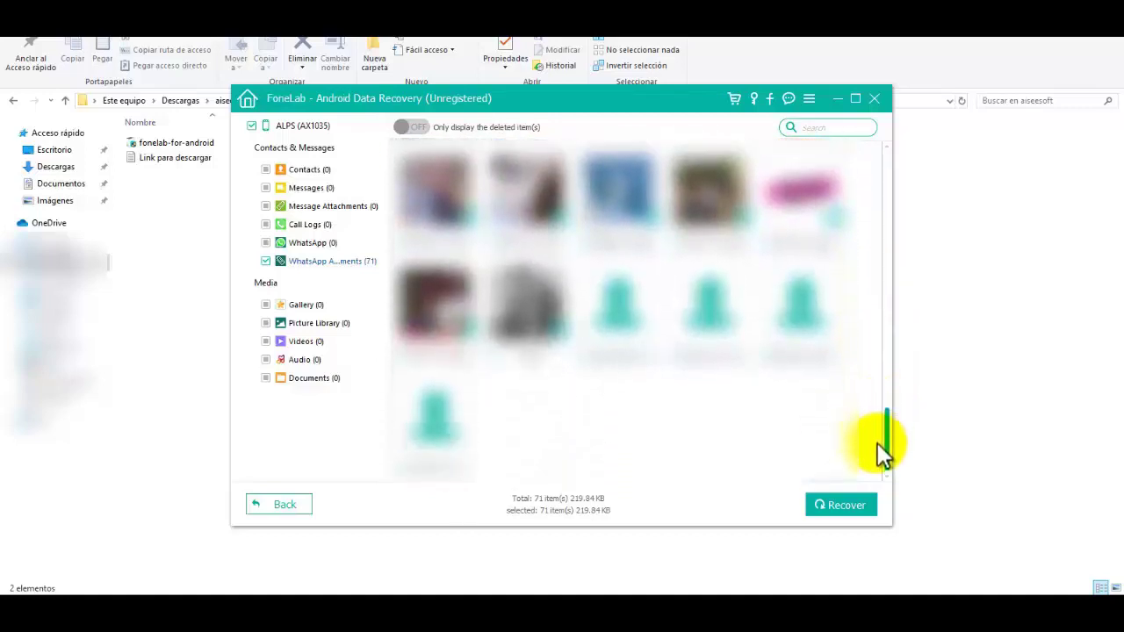
pyautogui.click(832, 503)
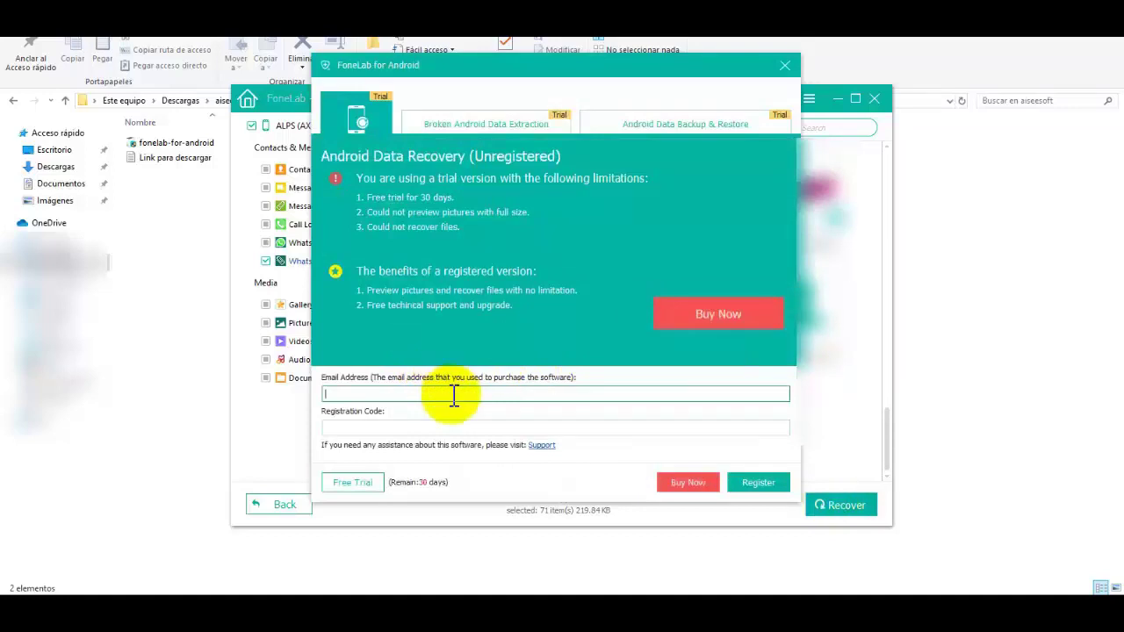
pyautogui.click(355, 484)
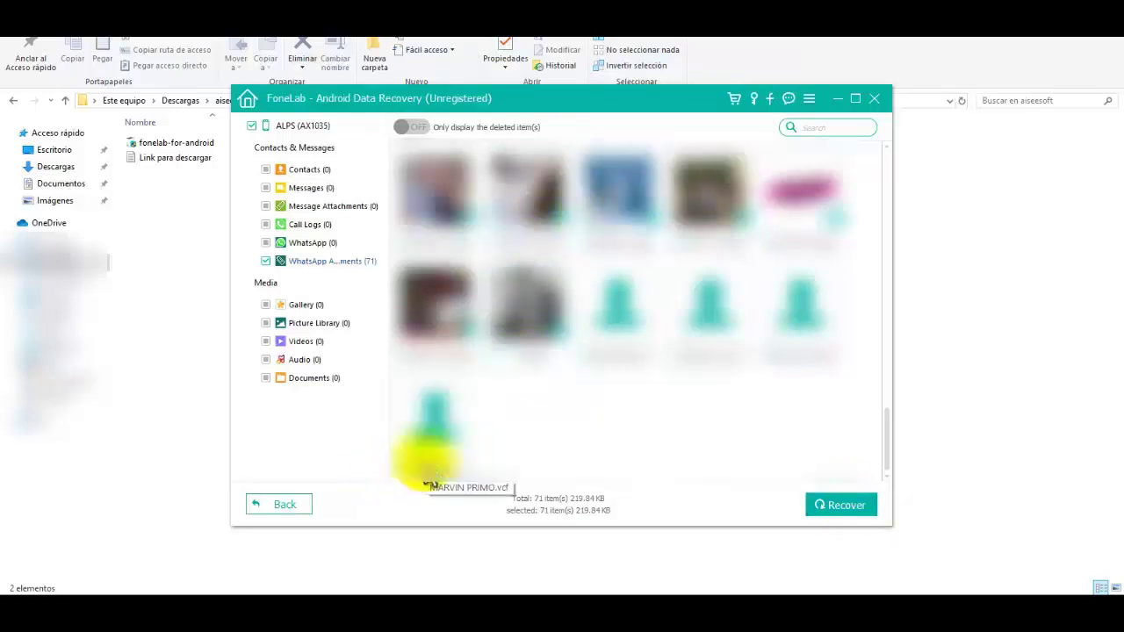
# Step: Switch to the WhatsApp category and preview messages of several of the 96 chats
pyautogui.click(834, 505)
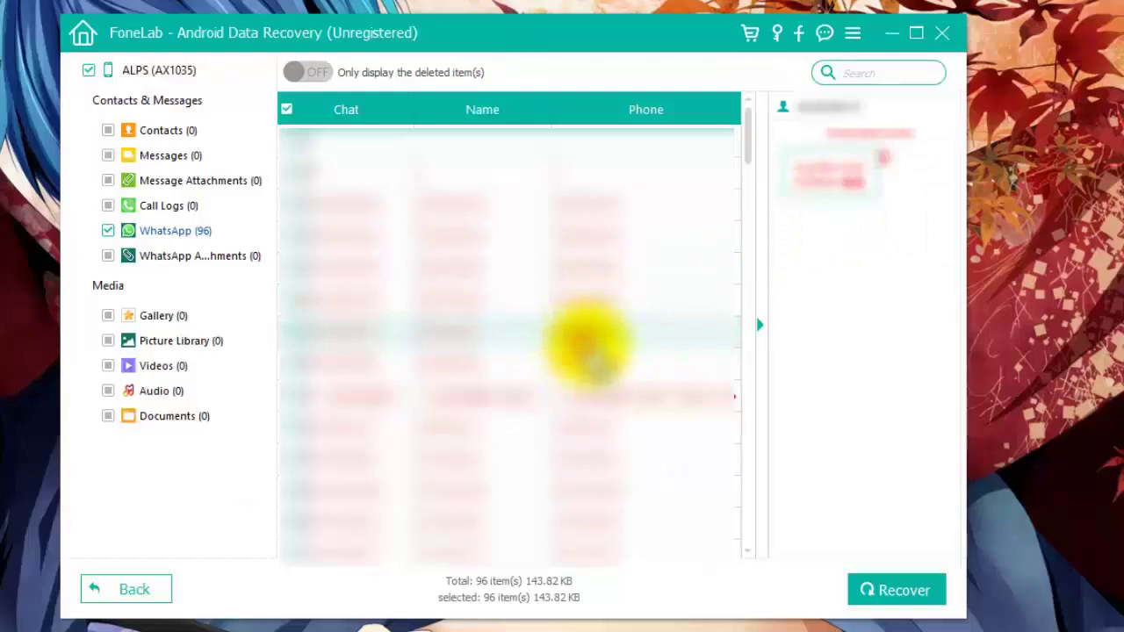
pyautogui.click(577, 395)
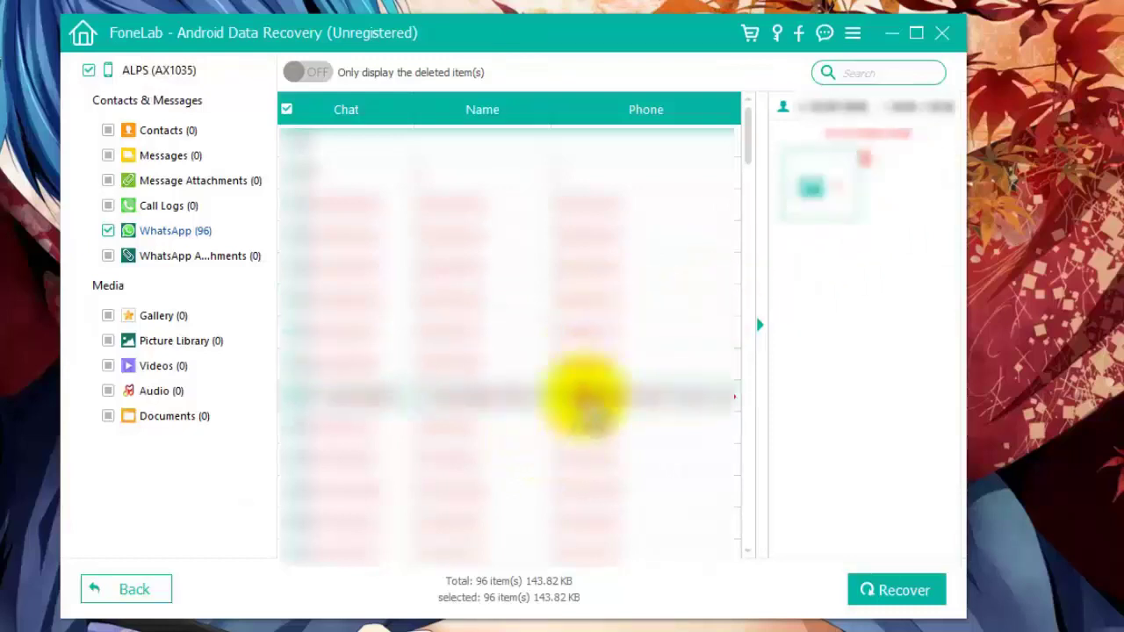
pyautogui.click(645, 429)
pyautogui.click(567, 459)
pyautogui.click(572, 435)
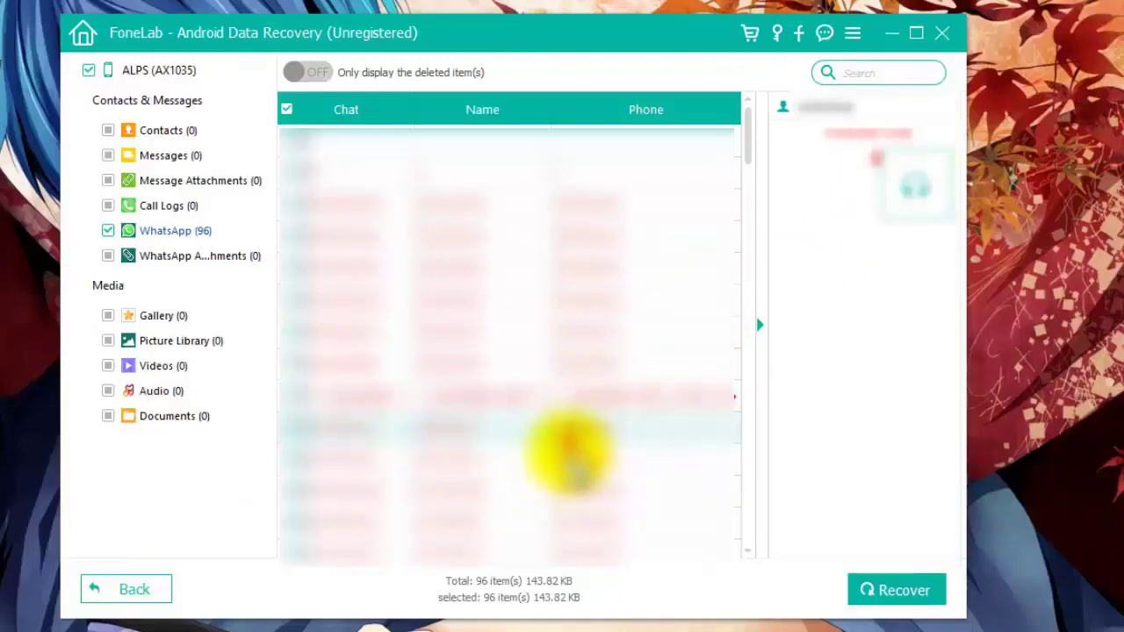
pyautogui.click(590, 485)
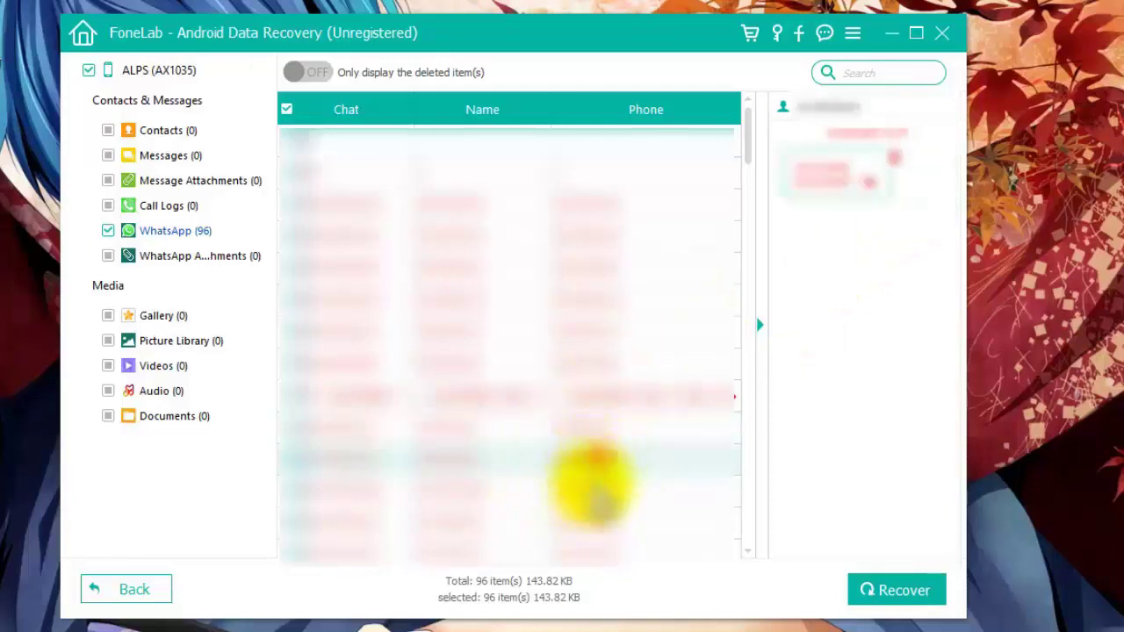
# Step: Scroll down the chat list and preview further conversations using the Down arrow
pyautogui.moveTo(748, 158); pyautogui.dragTo(764, 224)
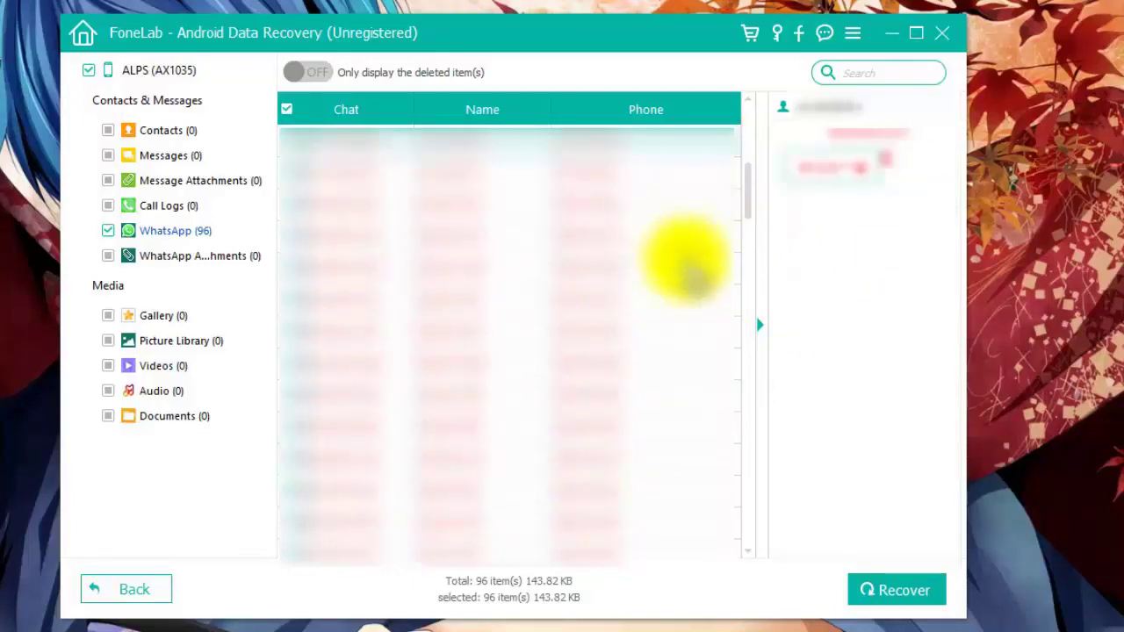
pyautogui.press('Down')
pyautogui.press('Down')
pyautogui.press('Down')
pyautogui.press('Down')
pyautogui.press('Down')
pyautogui.press('Down')
pyautogui.press('Down')
pyautogui.press('Down')
pyautogui.press('Down')
pyautogui.press('Down')
pyautogui.press('Down')
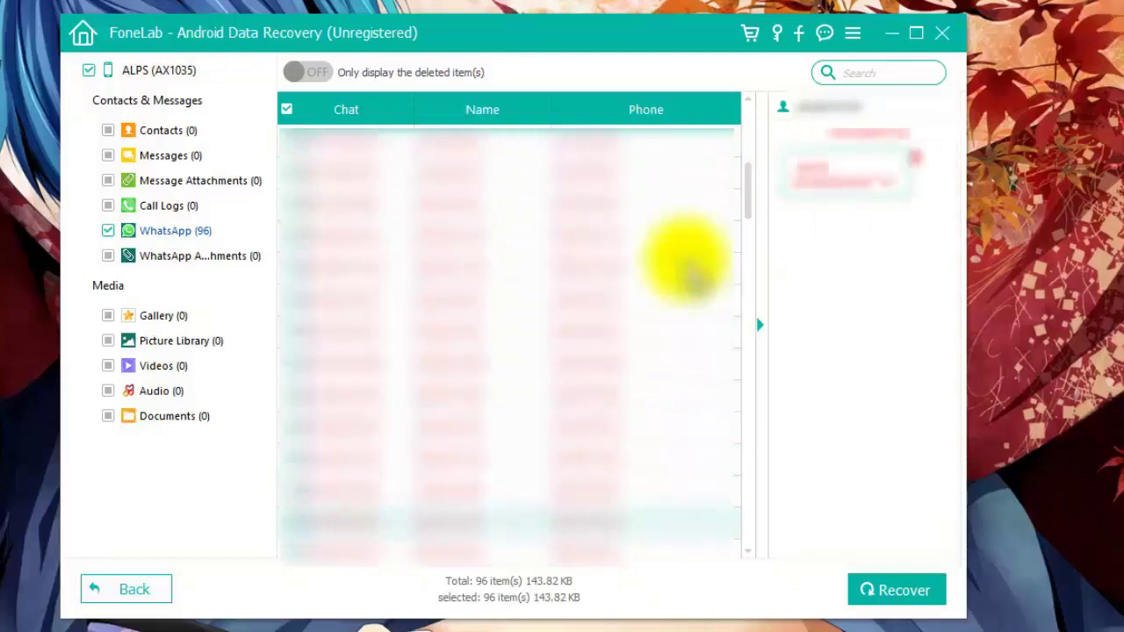
pyautogui.press('Down')
pyautogui.press('Down')
pyautogui.press('Down')
pyautogui.press('Down')
pyautogui.press('Down')
pyautogui.press('Down')
pyautogui.press('Down')
pyautogui.press('Down')
pyautogui.press('Down')
pyautogui.press('Down')
pyautogui.press('Down')
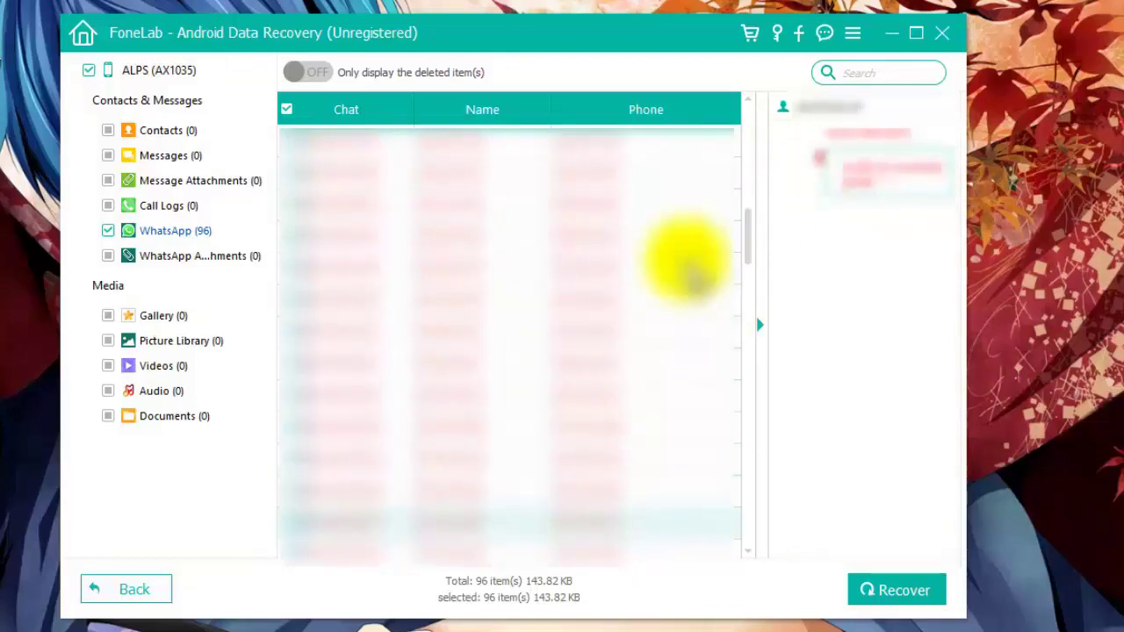
pyautogui.press('Down')
pyautogui.press('Down')
pyautogui.press('Down')
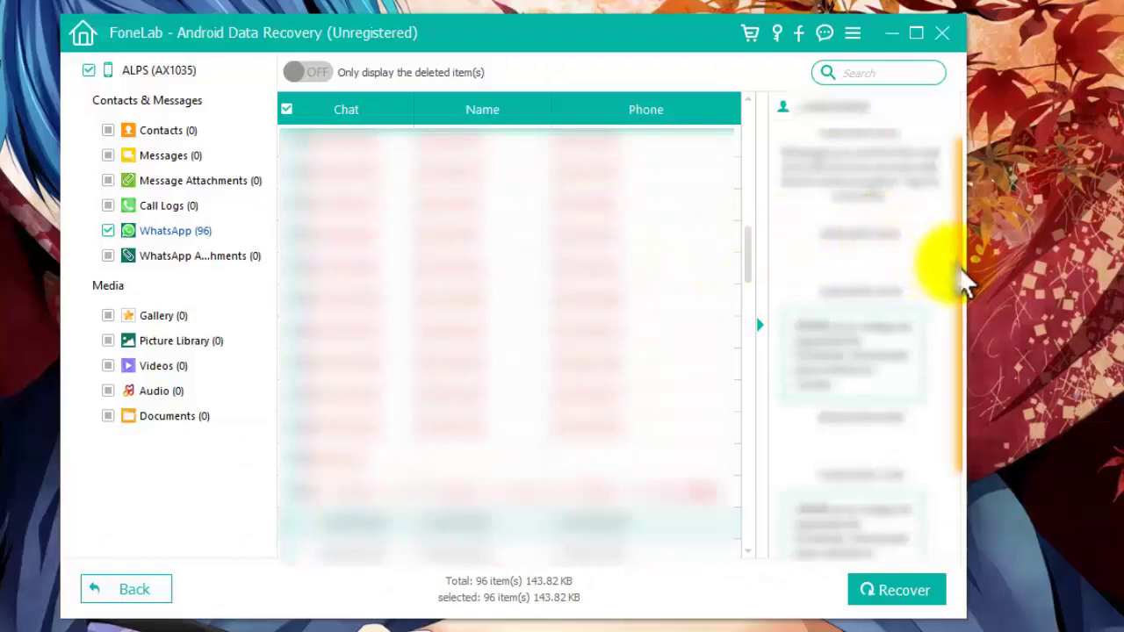
pyautogui.moveTo(960, 281); pyautogui.dragTo(960, 456)
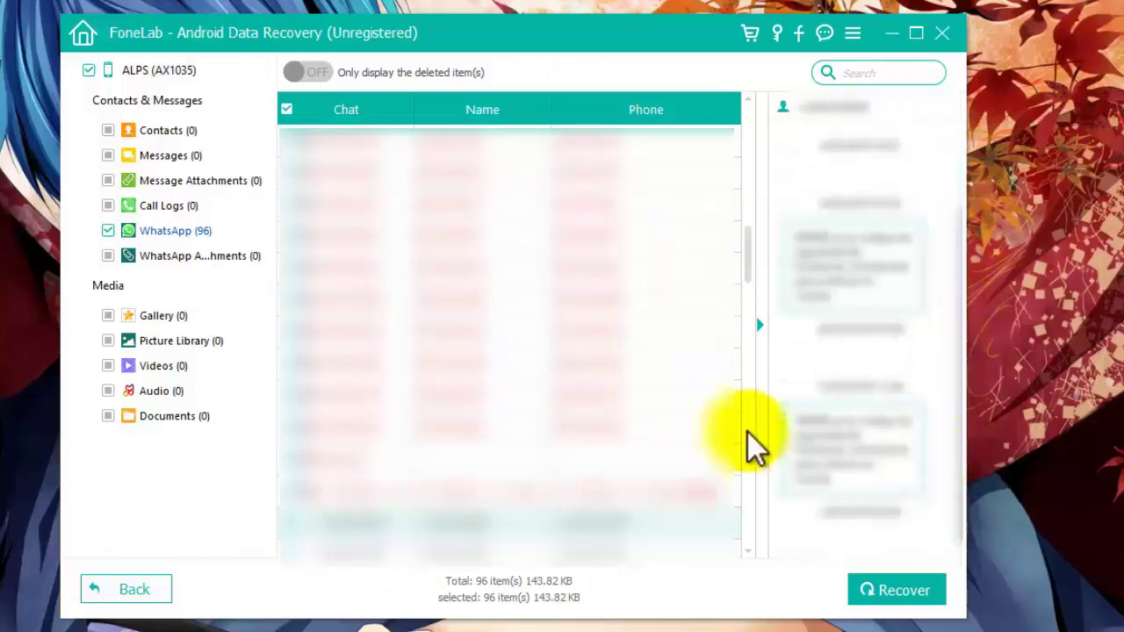
pyautogui.moveTo(747, 279); pyautogui.dragTo(754, 317)
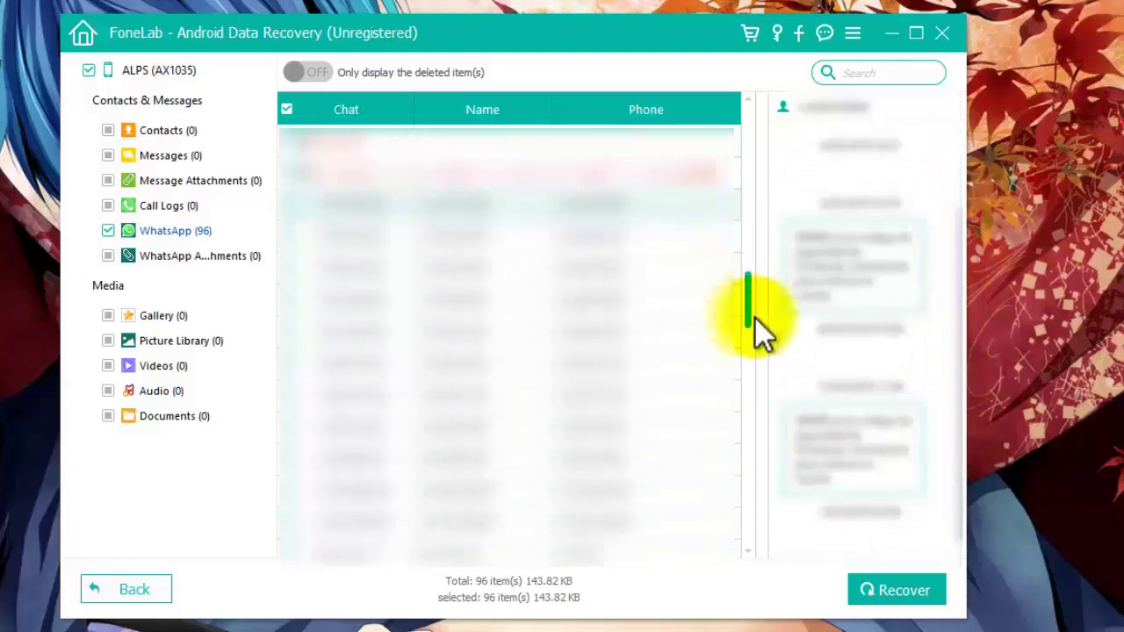
pyautogui.click(403, 248)
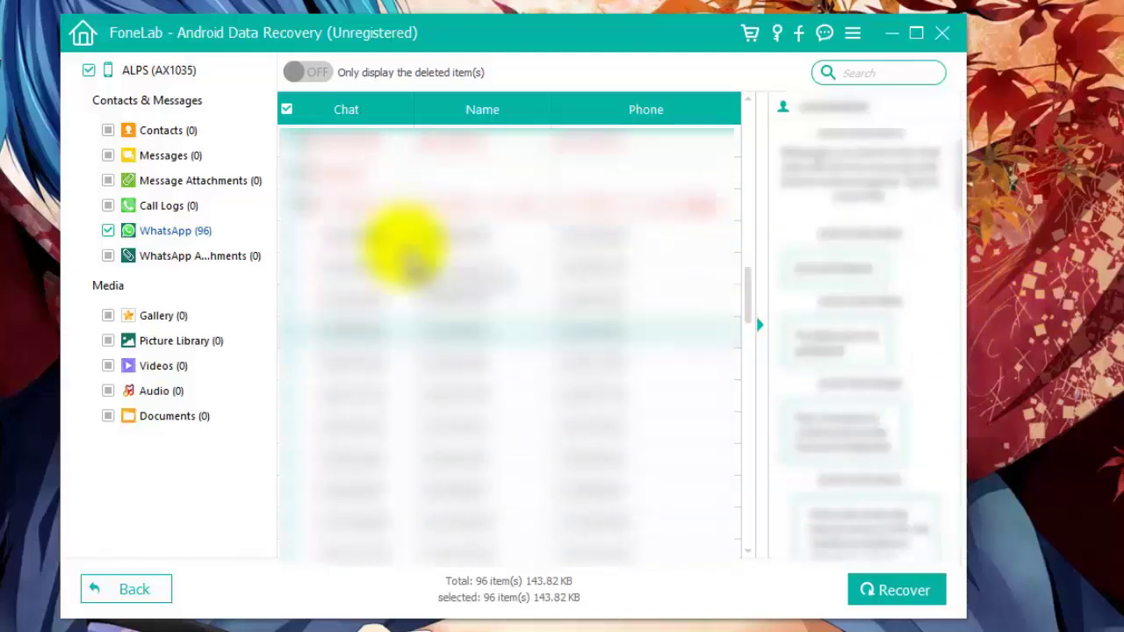
pyautogui.press('Down')
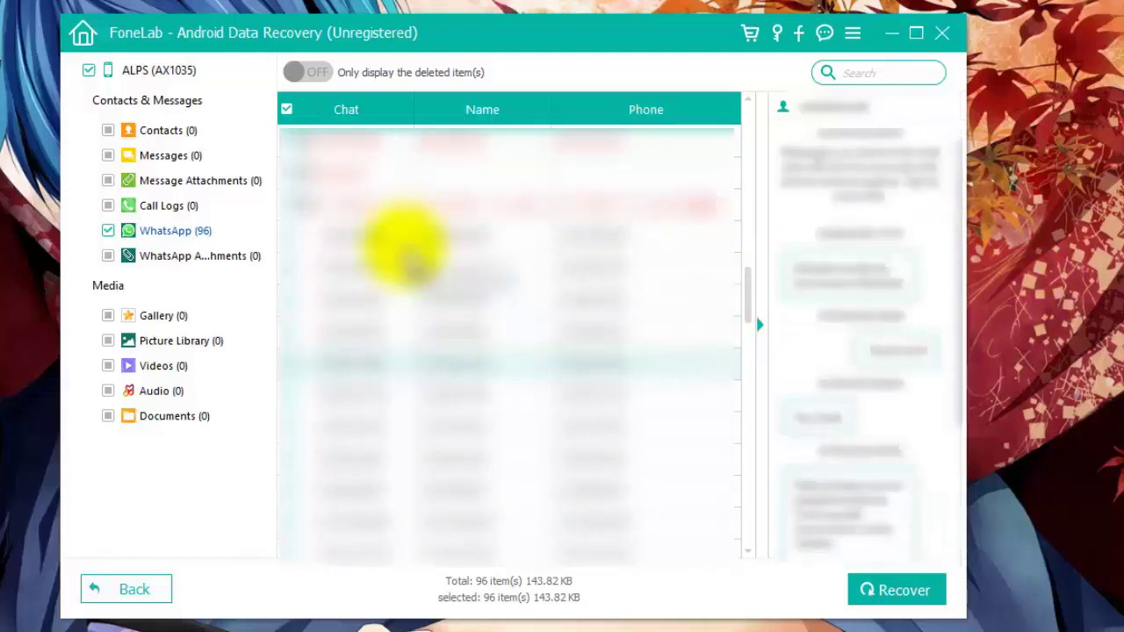
pyautogui.press('Down')
pyautogui.press('Down')
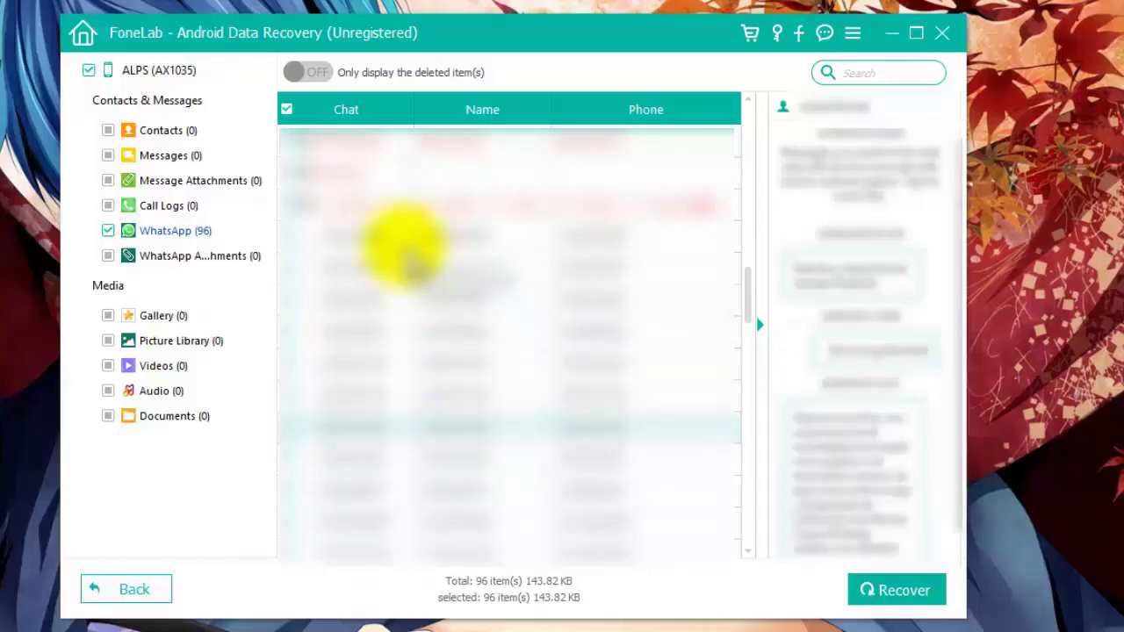
# Step: Press the Up arrow to show the previous conversation's messages in the preview
pyautogui.press('Up')
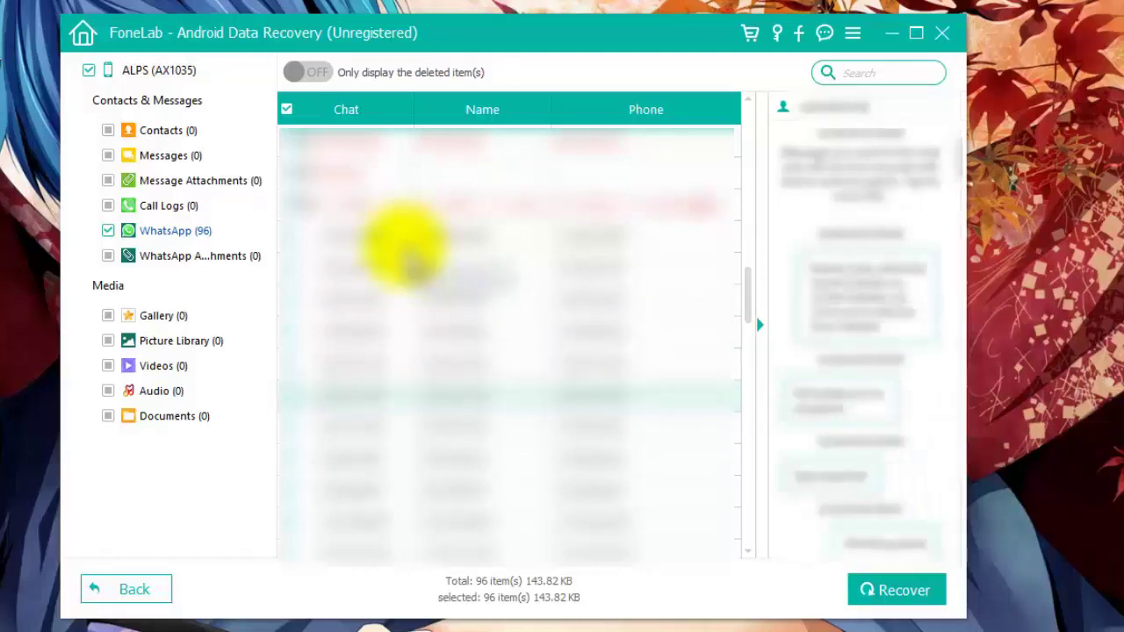